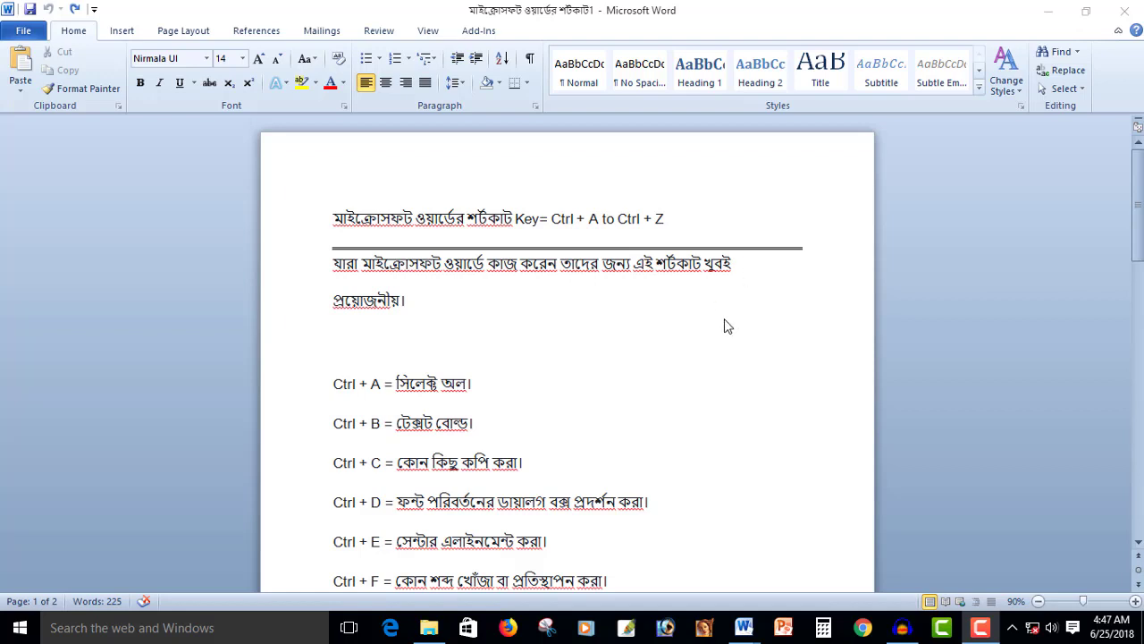
Step: Select the whole document with Ctrl+A to demonstrate it, then clear the selection
scroll(450, 315, down, 2)
click(471, 316)
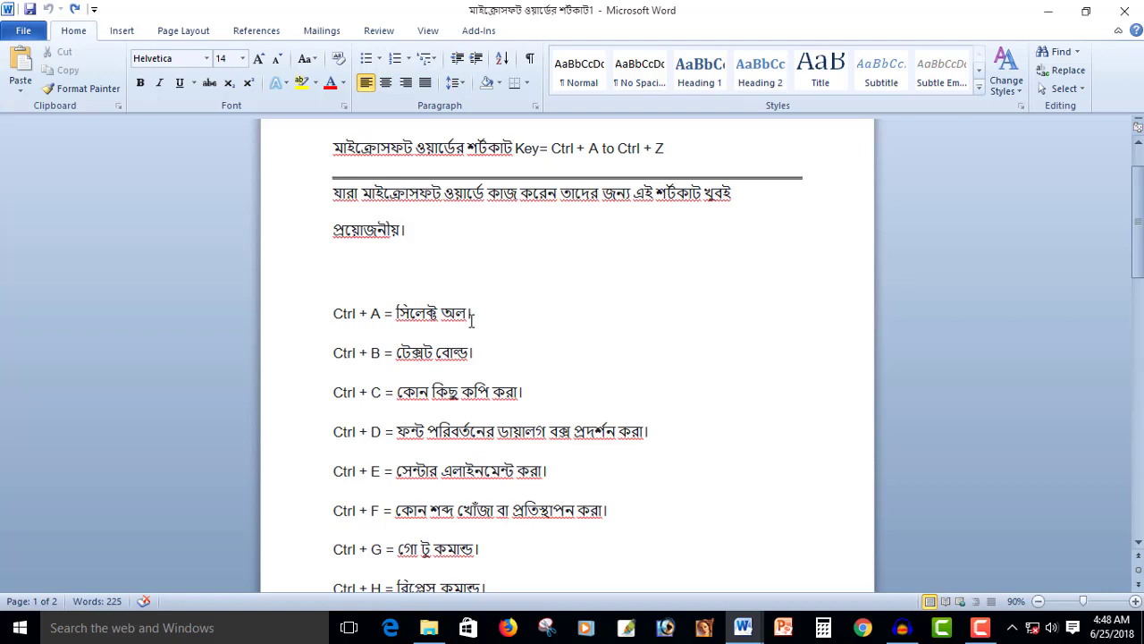
key(ctrl+a)
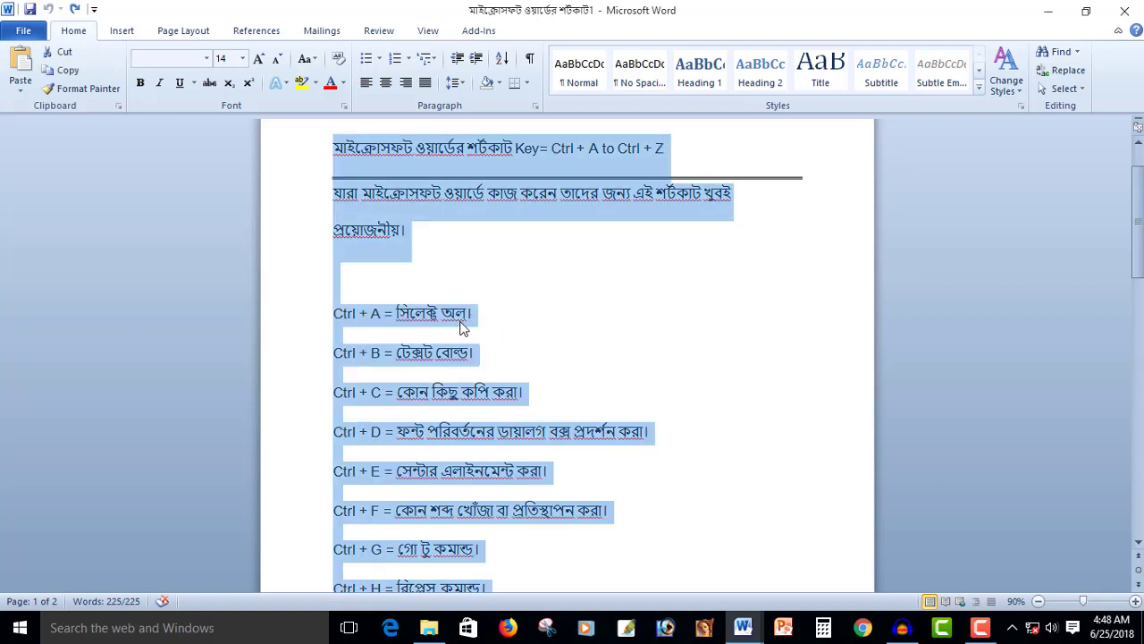
click(460, 320)
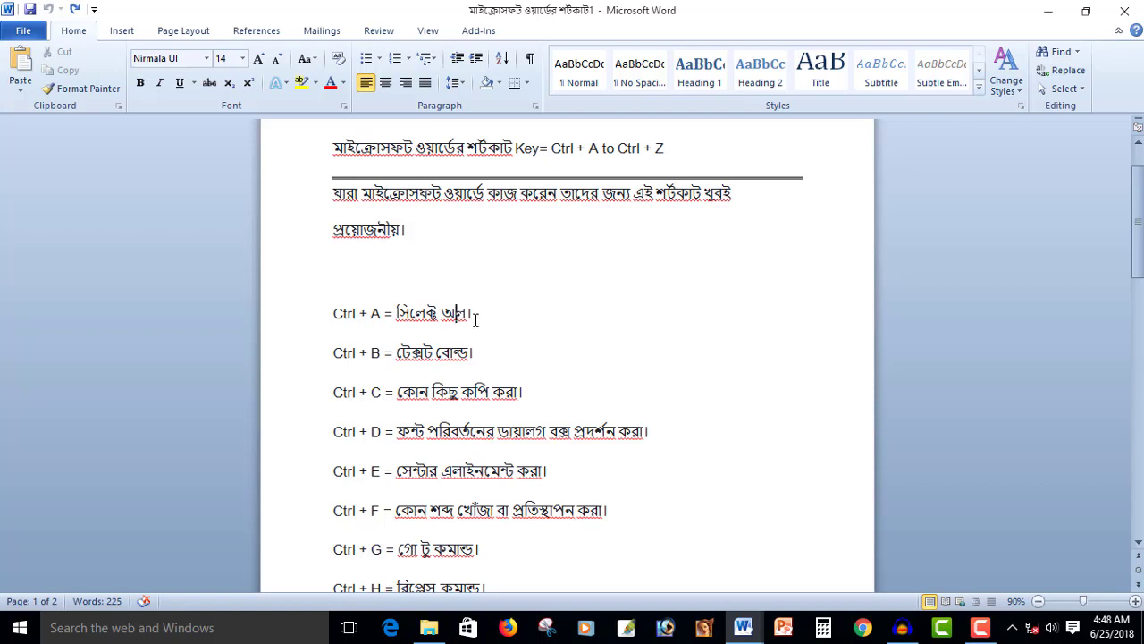
Step: Bold the Bengali description on the Ctrl + B line with Ctrl+B
click(387, 352)
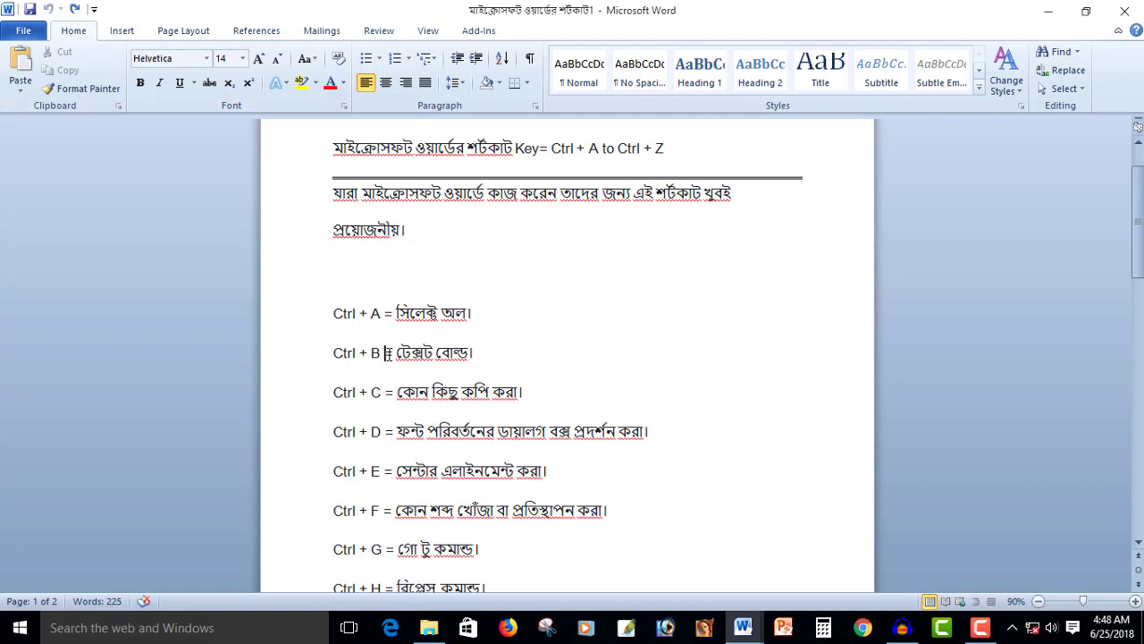
double_click(486, 353)
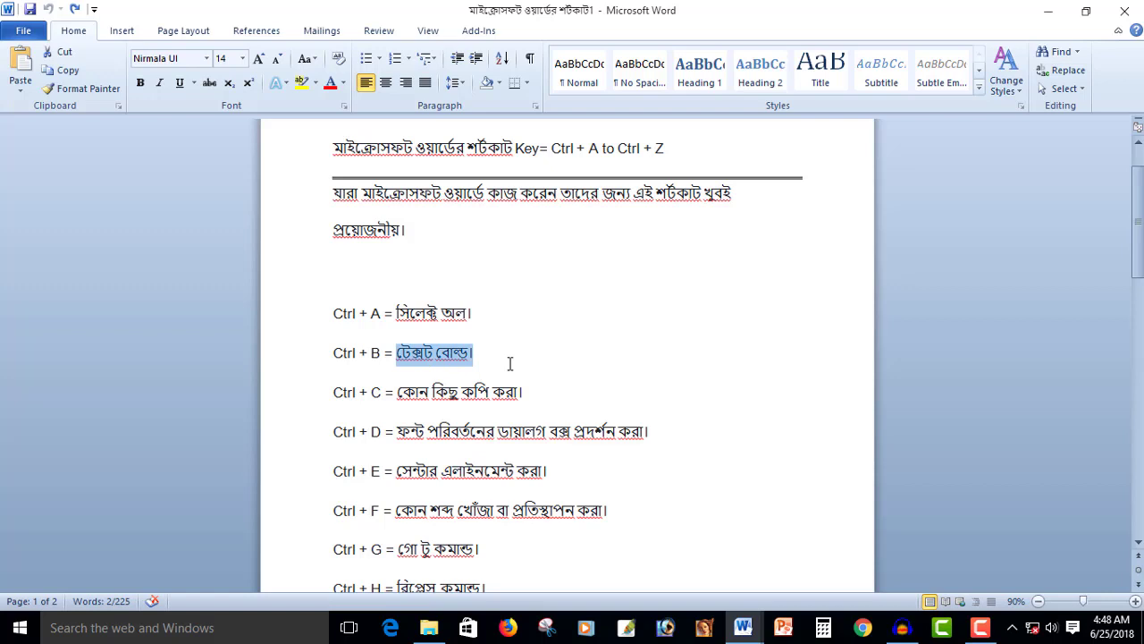
key(ctrl+b)
click(360, 392)
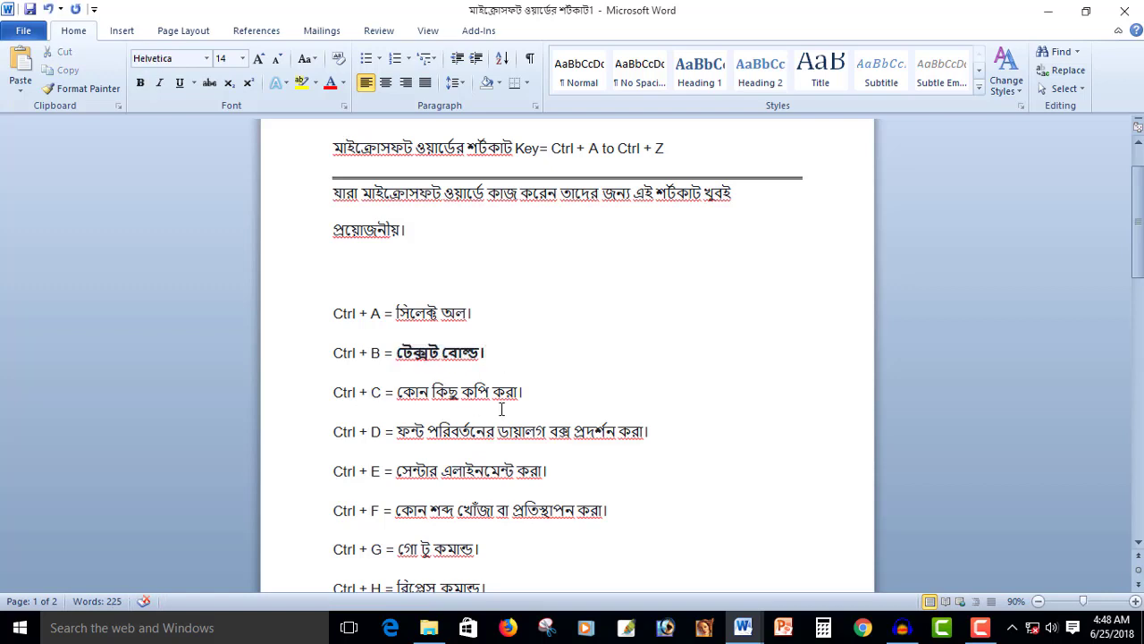
Step: Select the Ctrl + C description, then open the Font dialog from the Ctrl + D line
drag(524, 391, 417, 396)
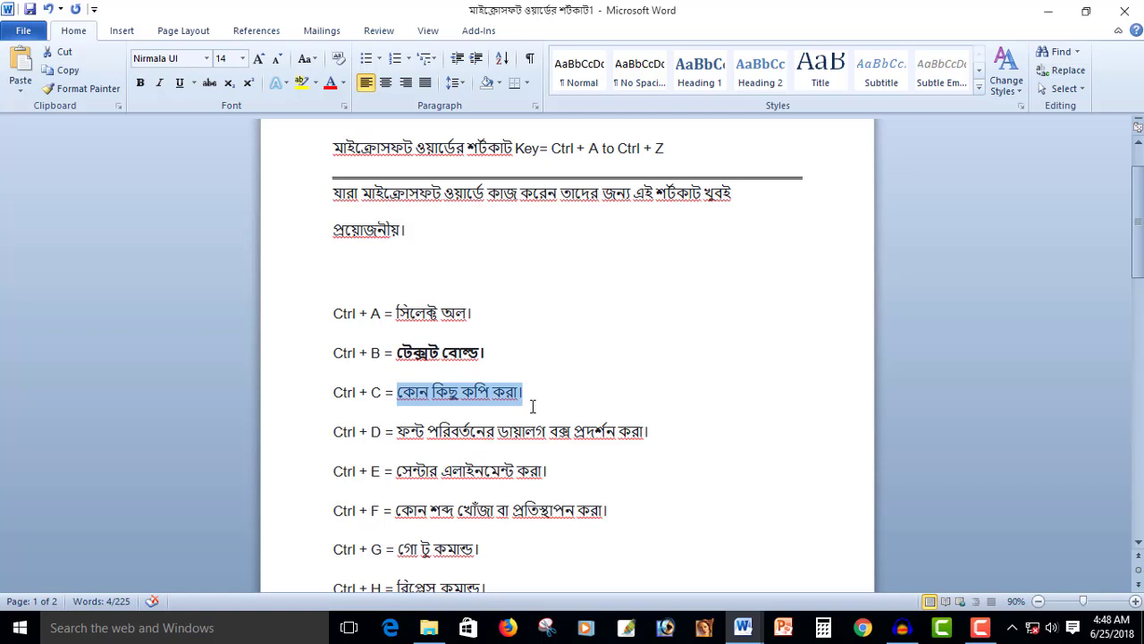
scroll(523, 404, down, 2)
click(412, 374)
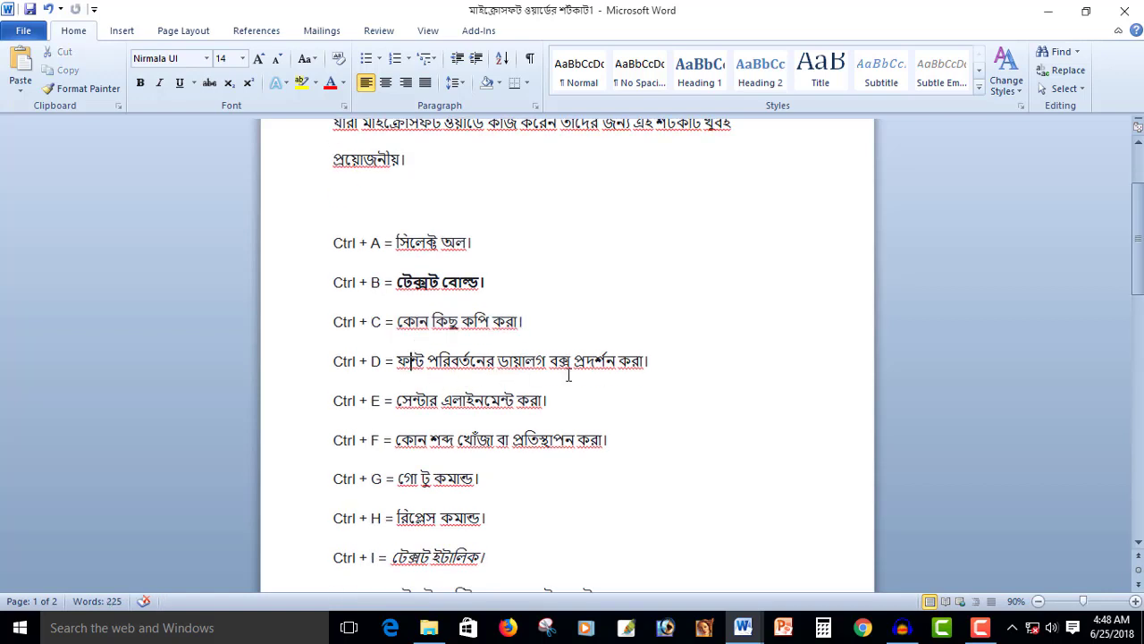
key(ctrl+d)
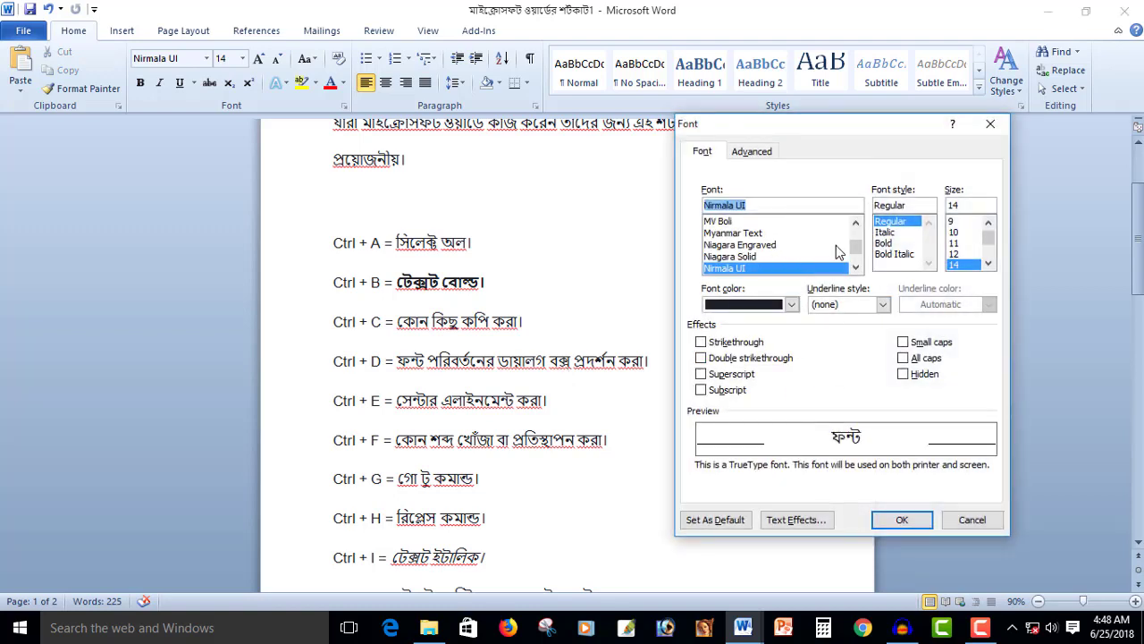
drag(856, 247, 857, 250)
click(774, 256)
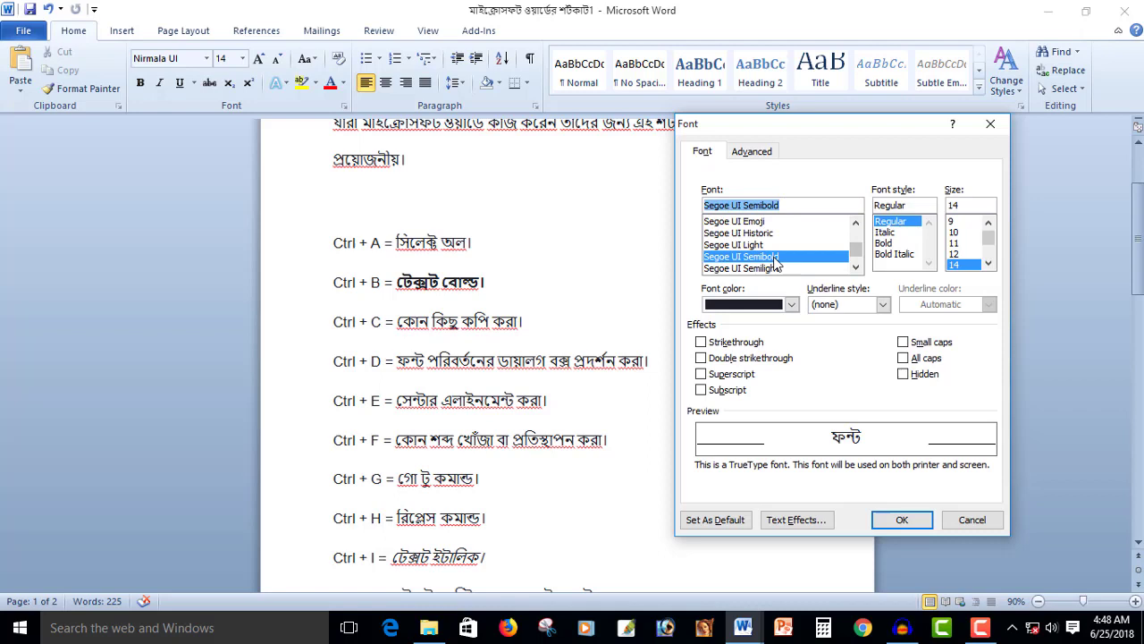
click(856, 266)
click(856, 267)
click(769, 268)
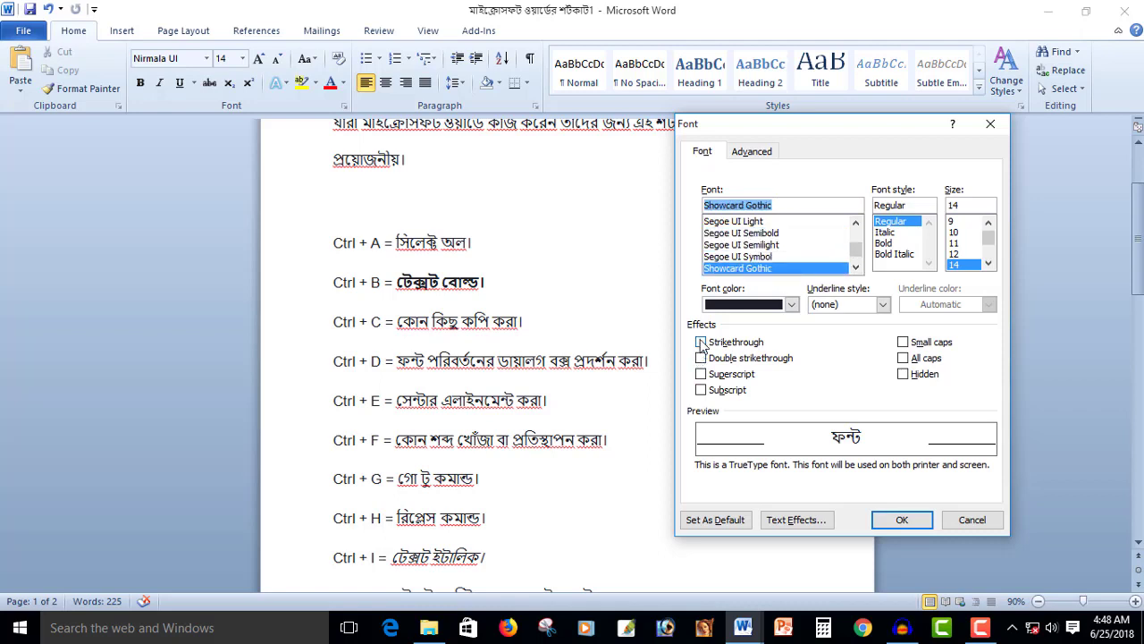
click(701, 342)
click(701, 357)
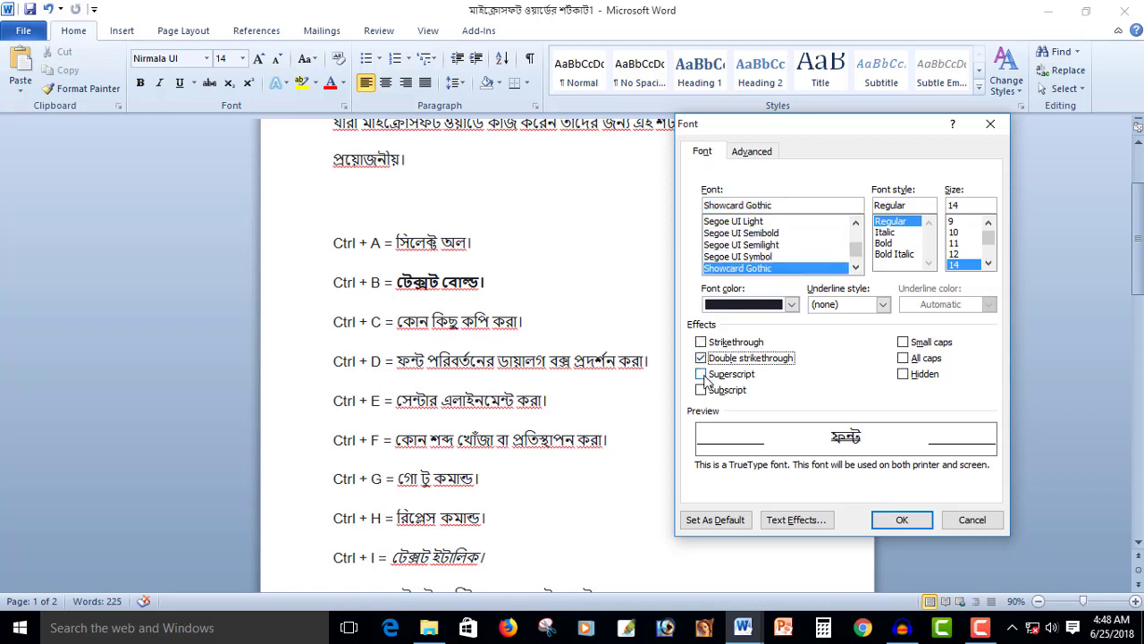
click(702, 374)
click(702, 391)
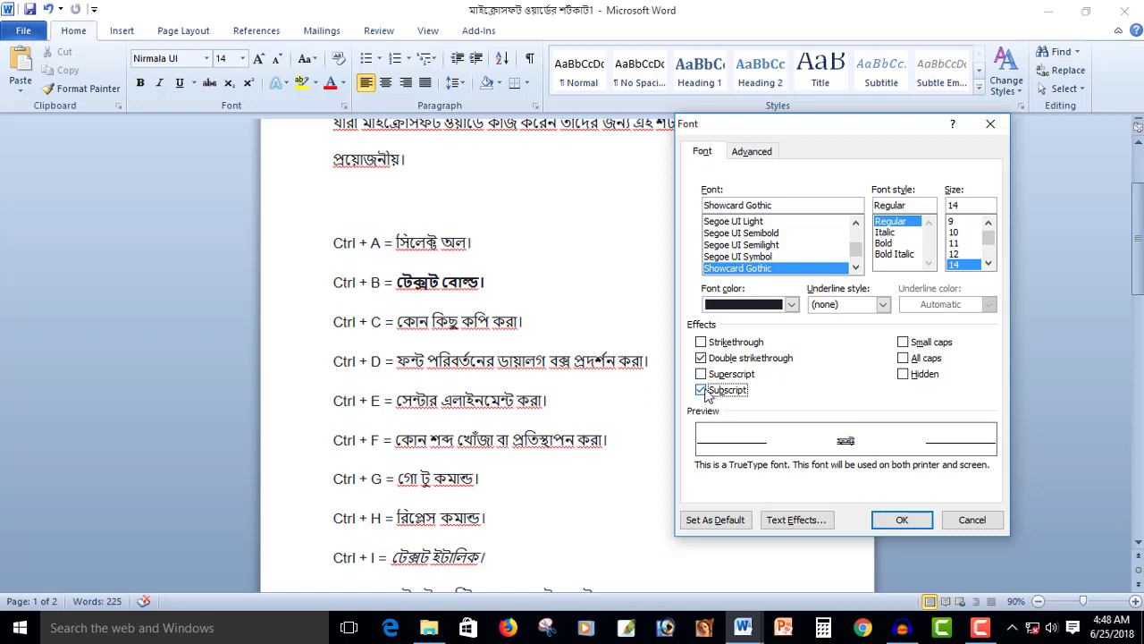
click(703, 390)
click(702, 358)
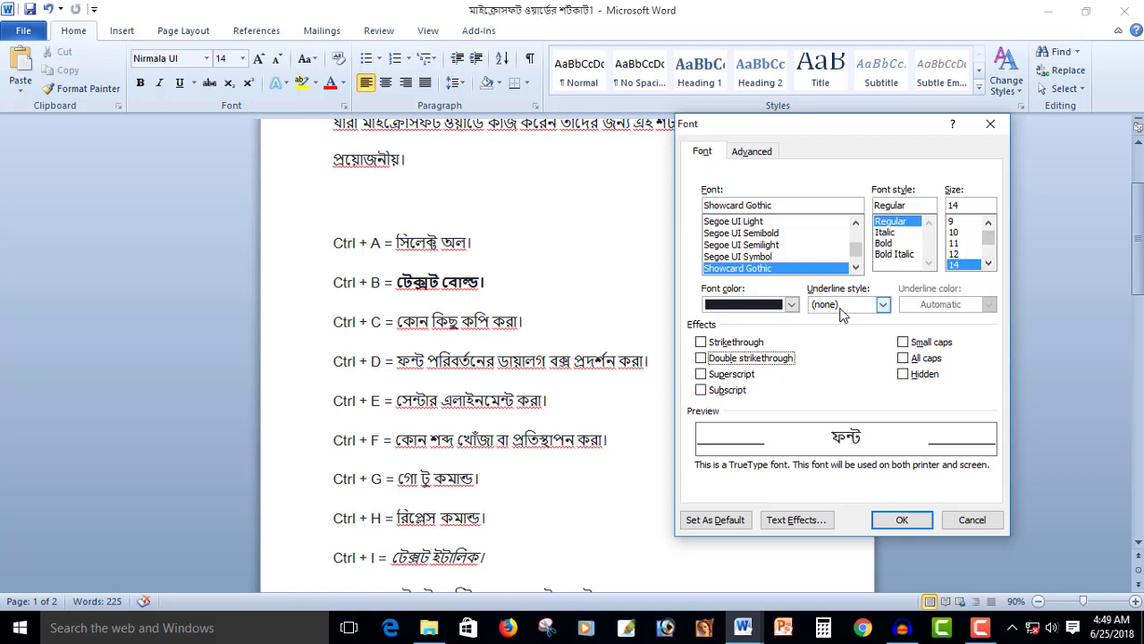
click(791, 304)
click(791, 304)
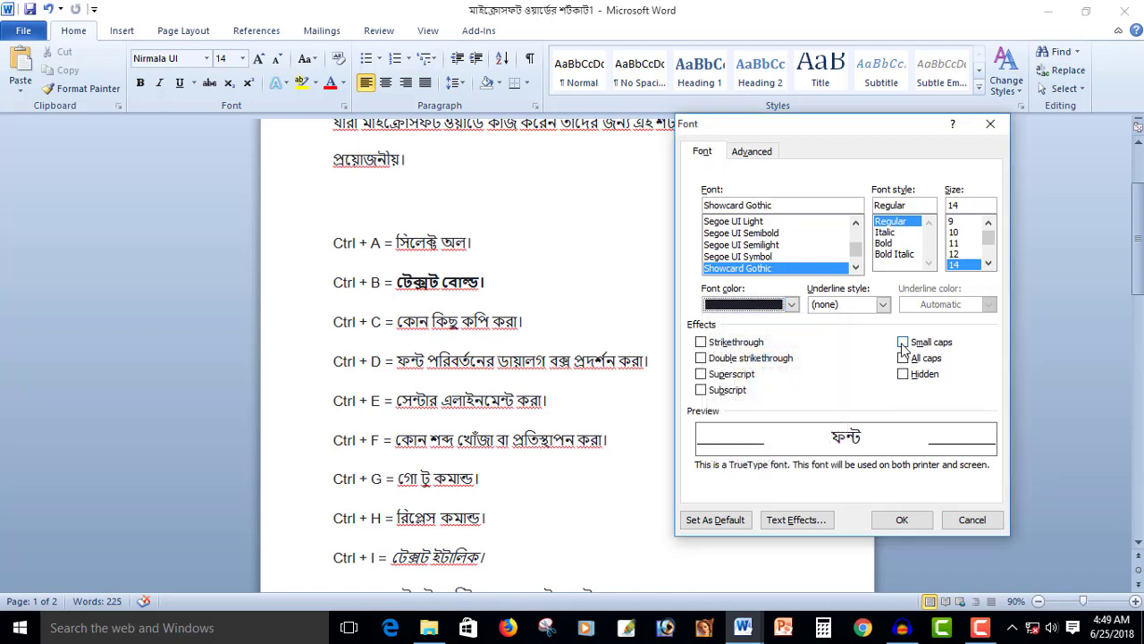
click(972, 519)
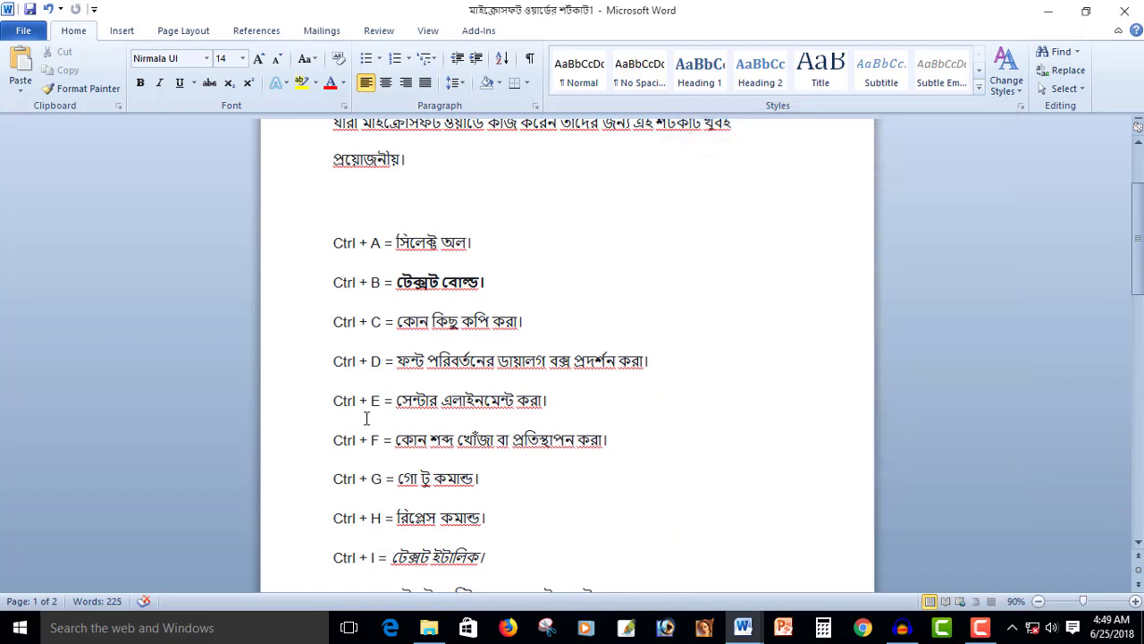
Step: Centre the Ctrl + E line, restore left alignment with Ctrl+L, then open the Navigation search pane
click(500, 414)
key(ctrl+e)
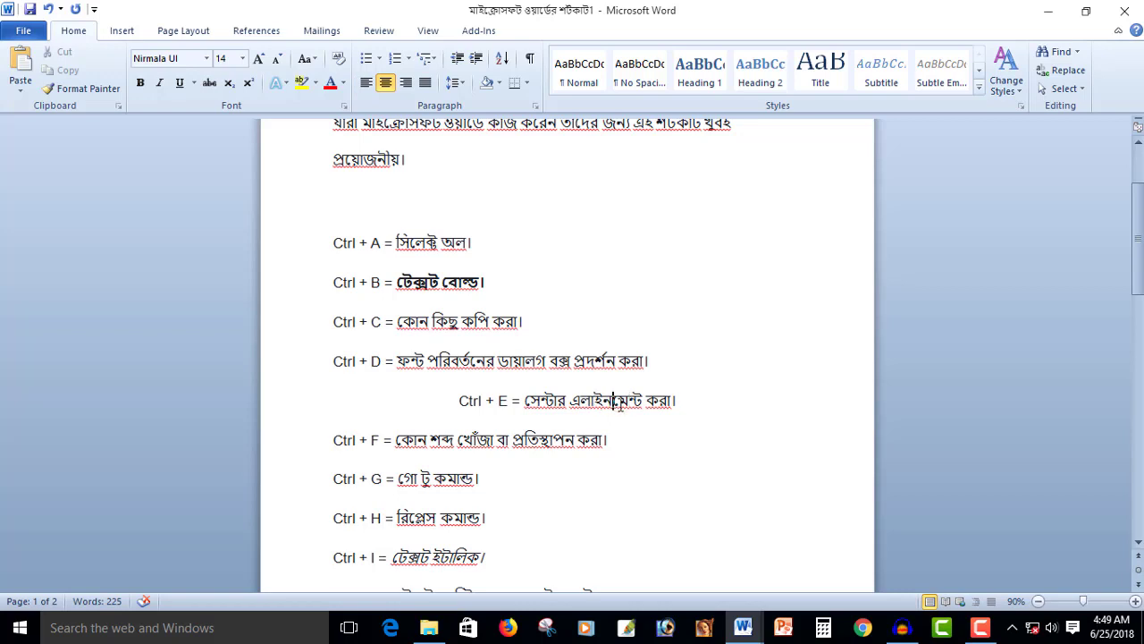
click(630, 402)
click(596, 407)
key(ctrl+l)
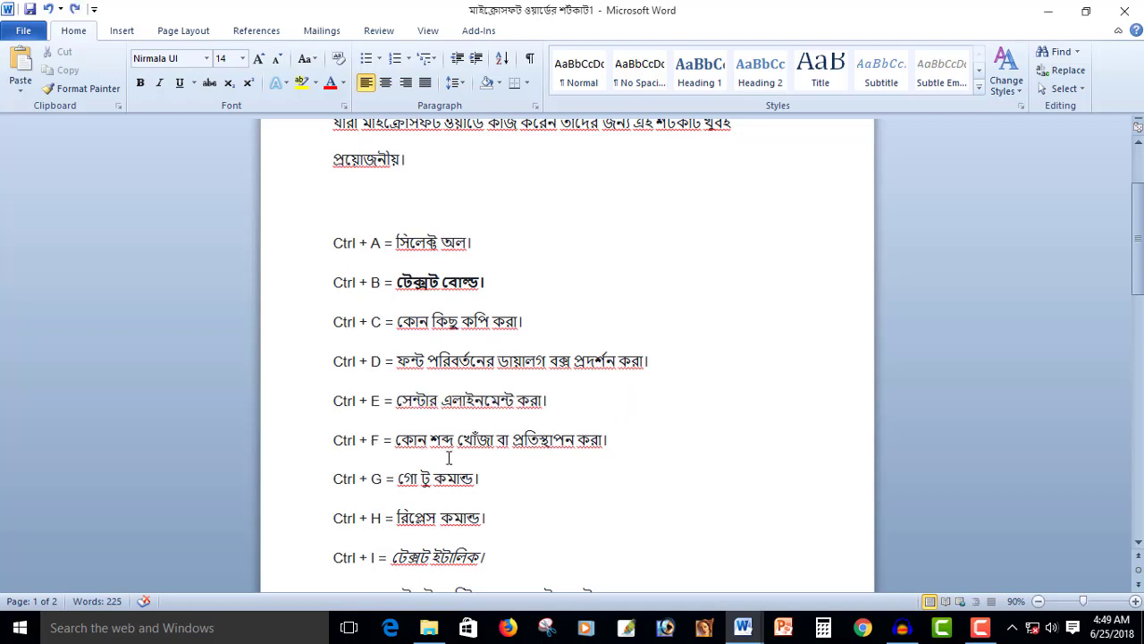
key(ctrl+f)
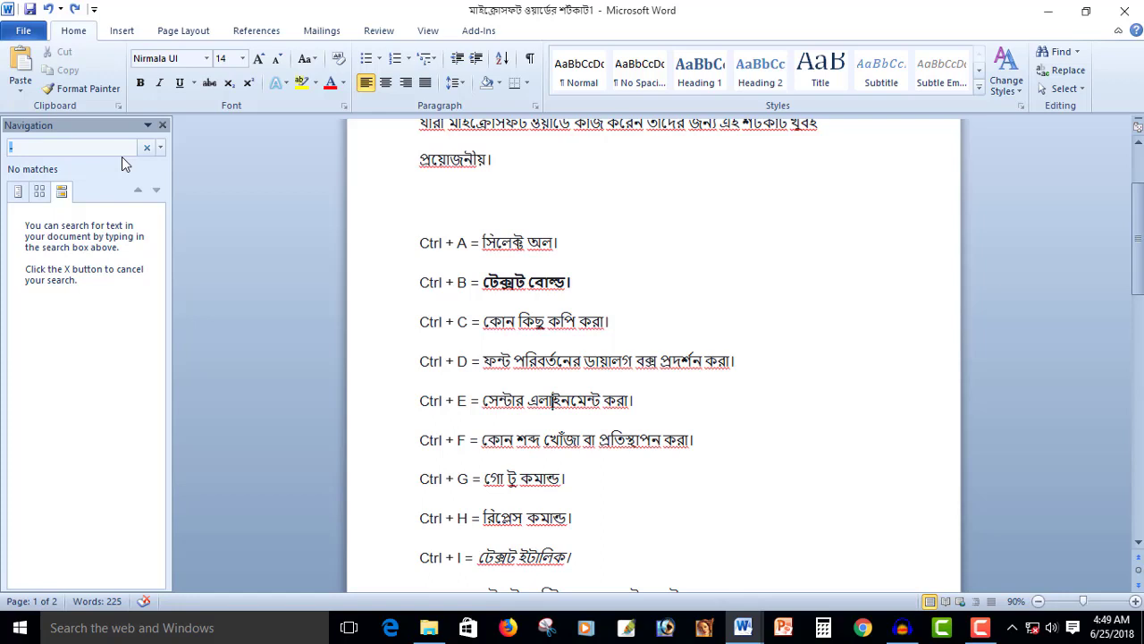
Step: Search for 'f' in the Navigation pane, close it, and bring up Go To with Ctrl+G
text(f)
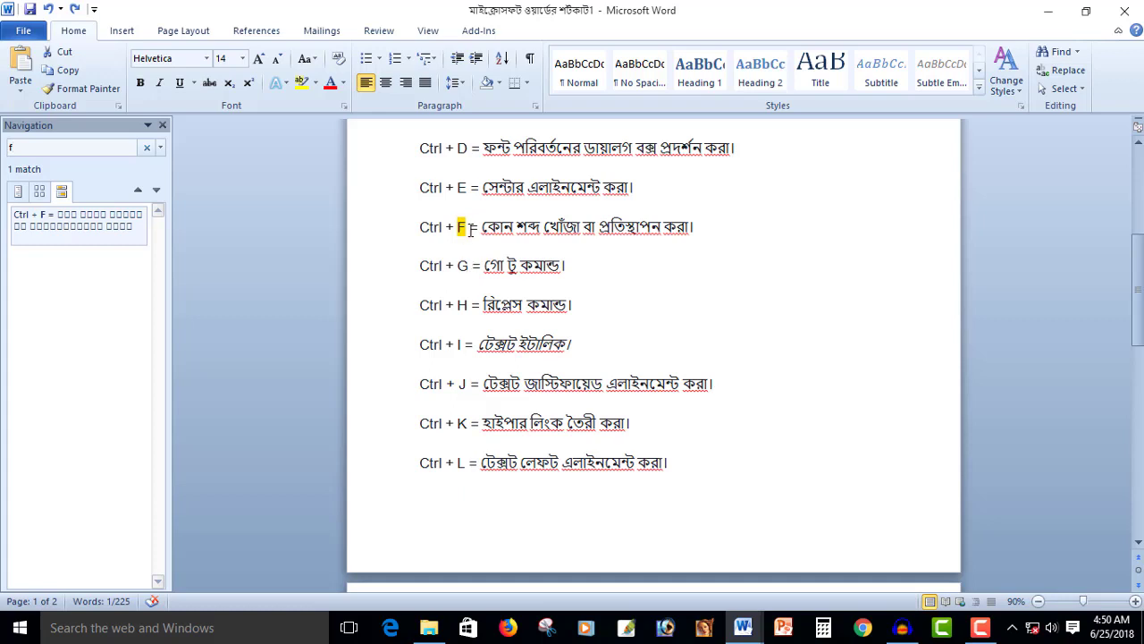
click(163, 125)
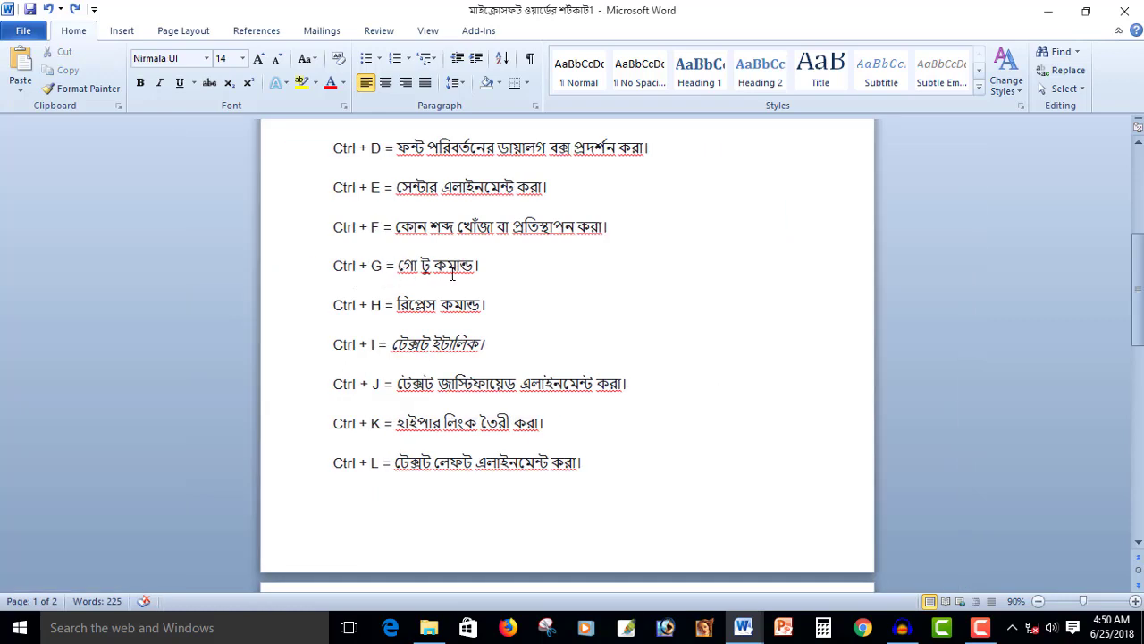
key(ctrl+g)
text(40)
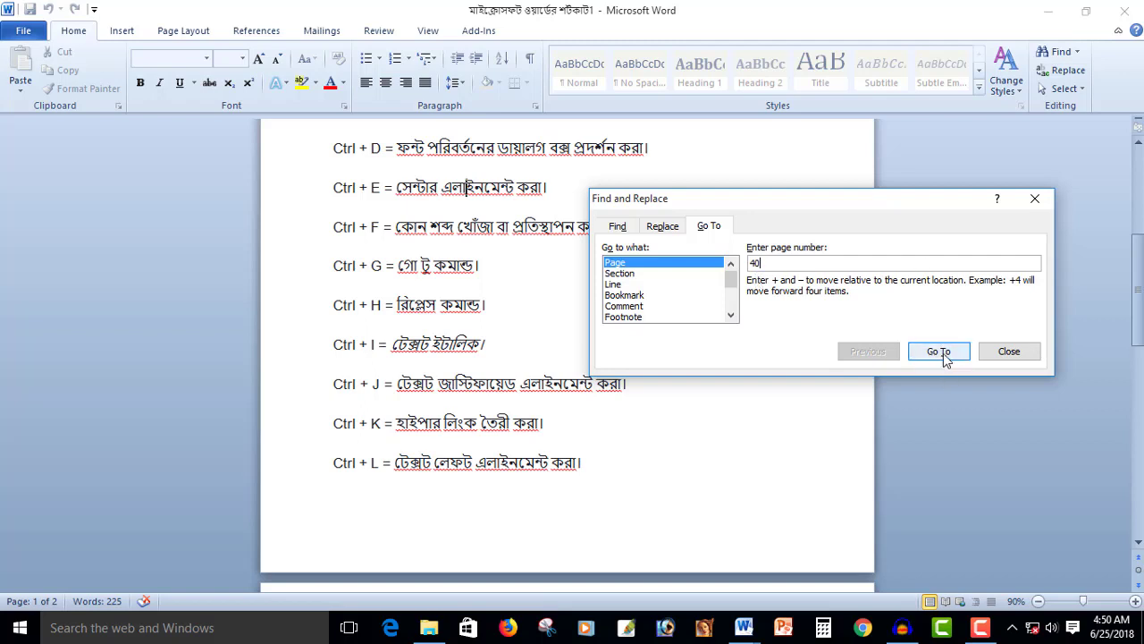
Step: Go to page 2 from the Go To tab and close the Find and Replace dialog
double_click(775, 262)
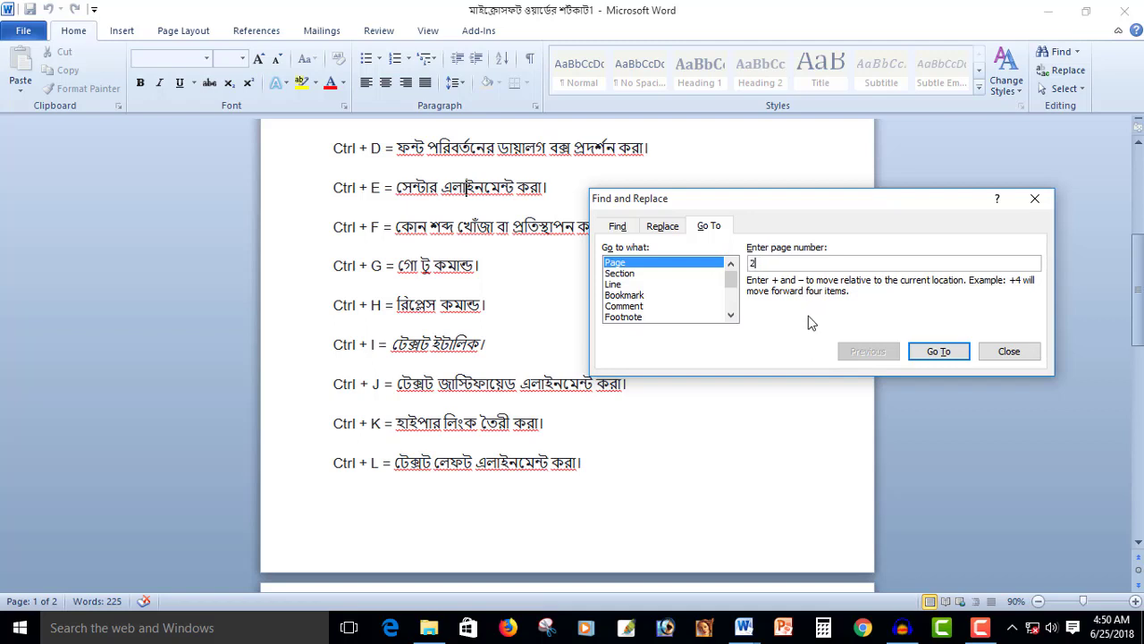
text(2)
click(939, 353)
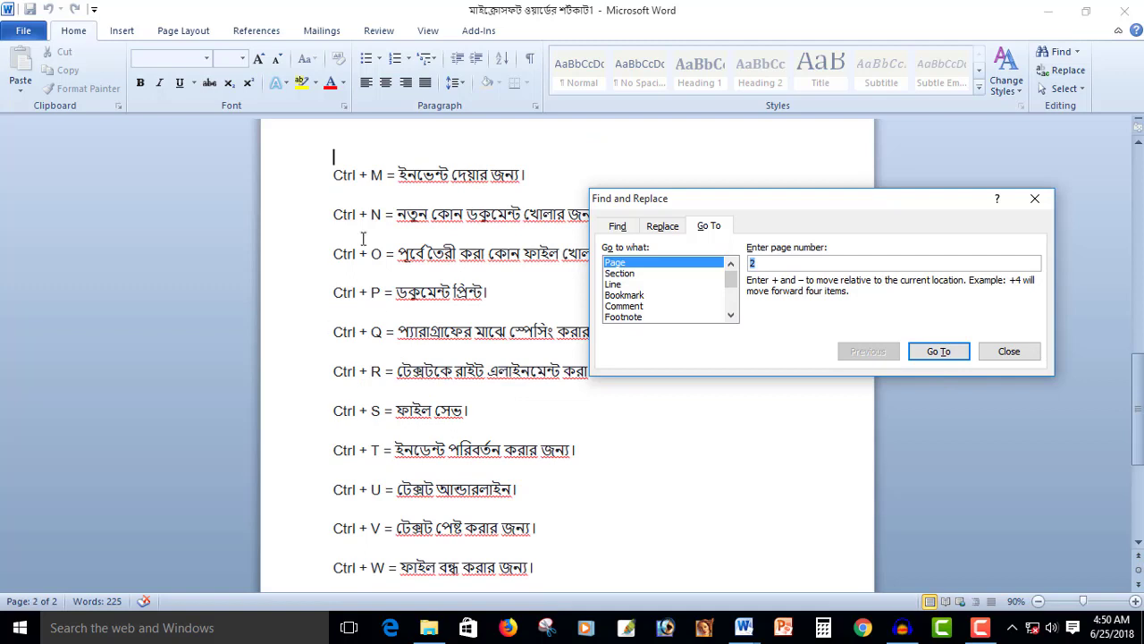
click(1008, 351)
scroll(549, 427, down, 1)
scroll(551, 425, up, 2)
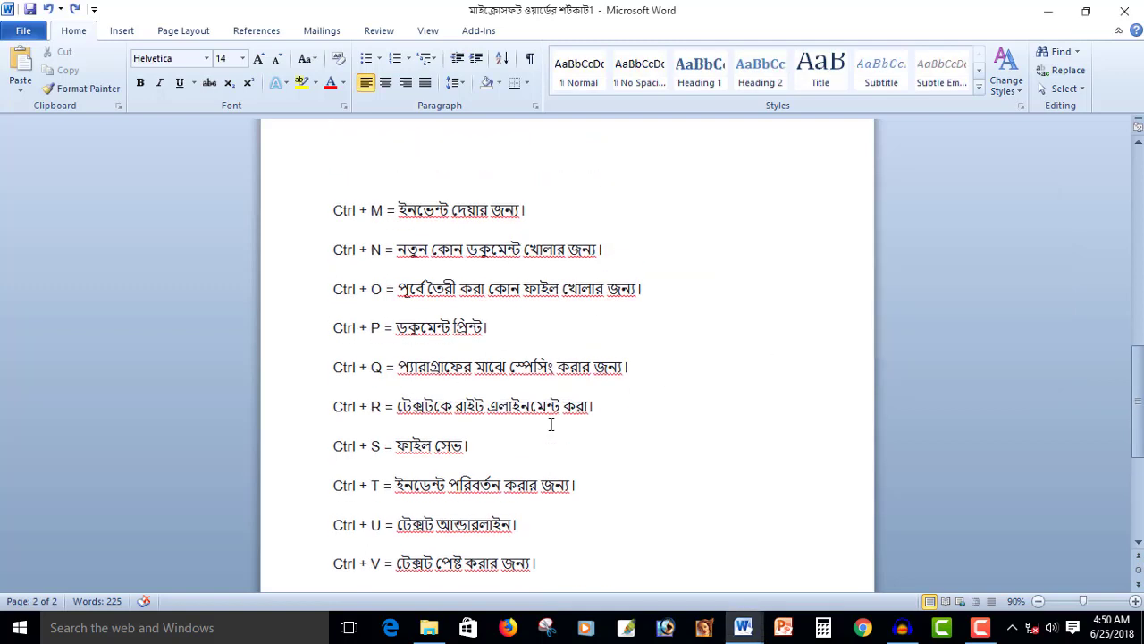
scroll(551, 425, up, 1)
scroll(552, 425, up, 4)
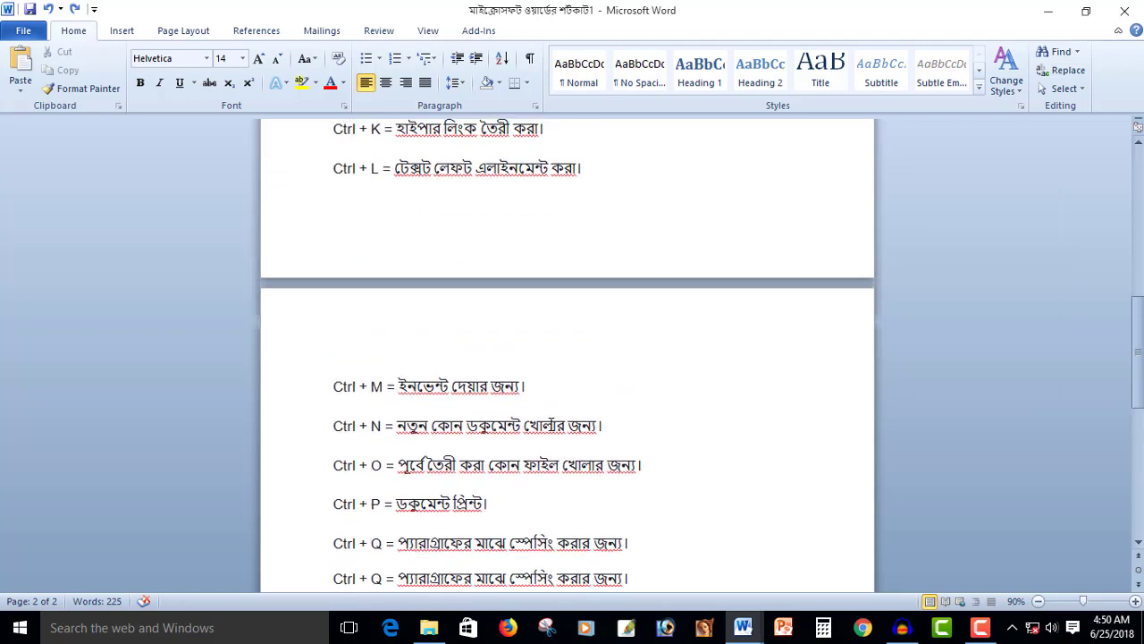
scroll(390, 439, down, 5)
scroll(409, 394, up, 1)
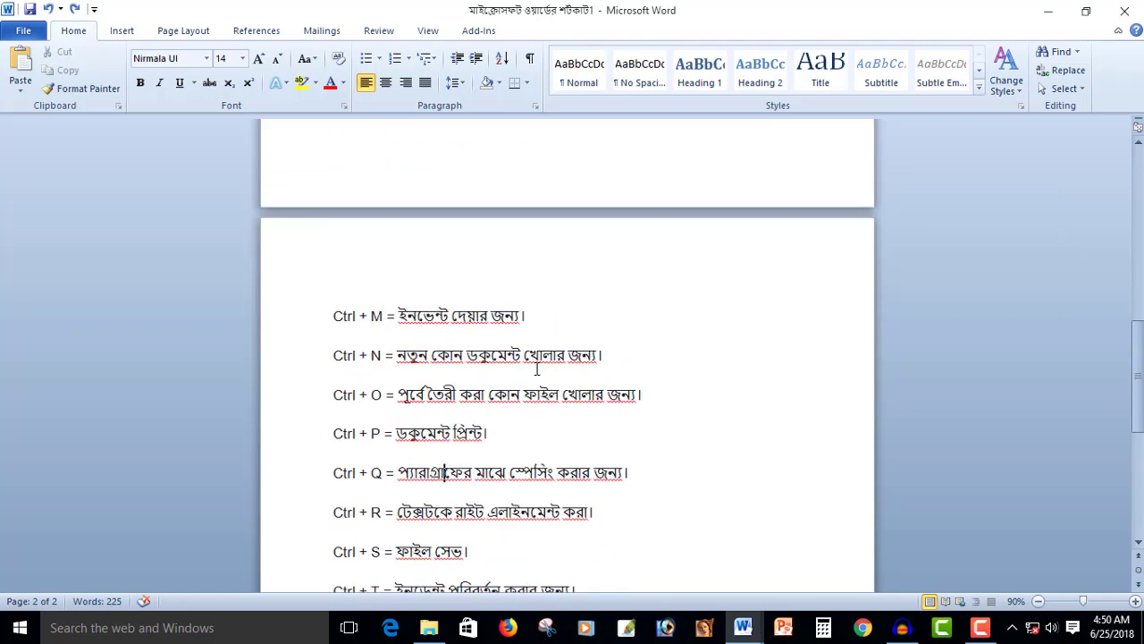
scroll(438, 384, up, 2)
scroll(465, 379, up, 1)
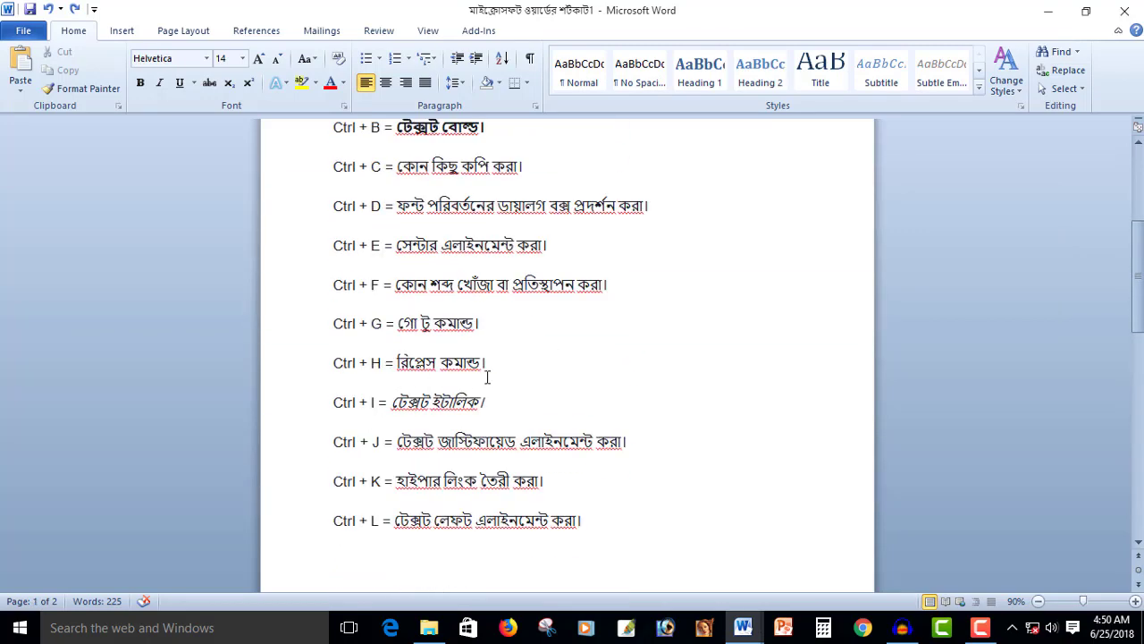
Step: Replace every + in the document with - using Find and Replace
key(ctrl+h)
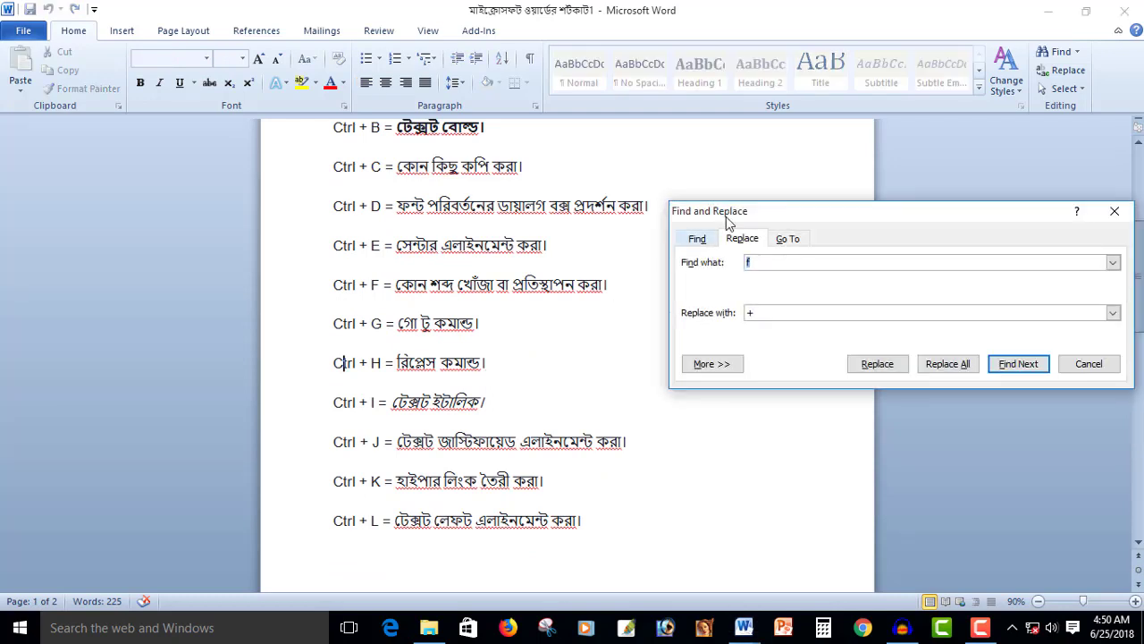
drag(690, 213, 656, 207)
text(+)
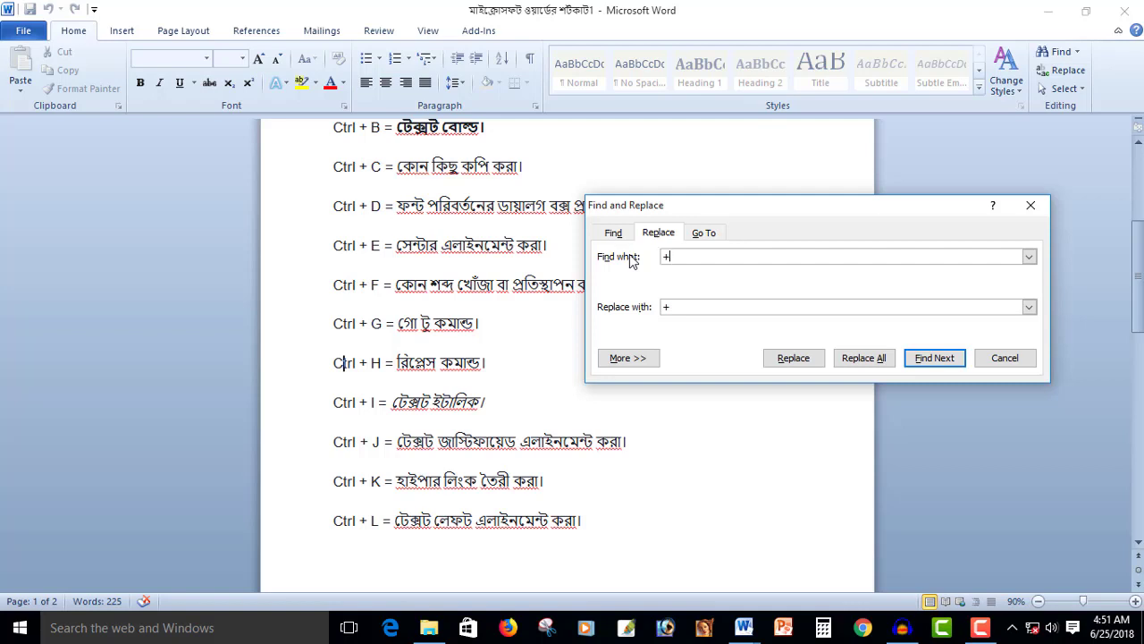
click(934, 359)
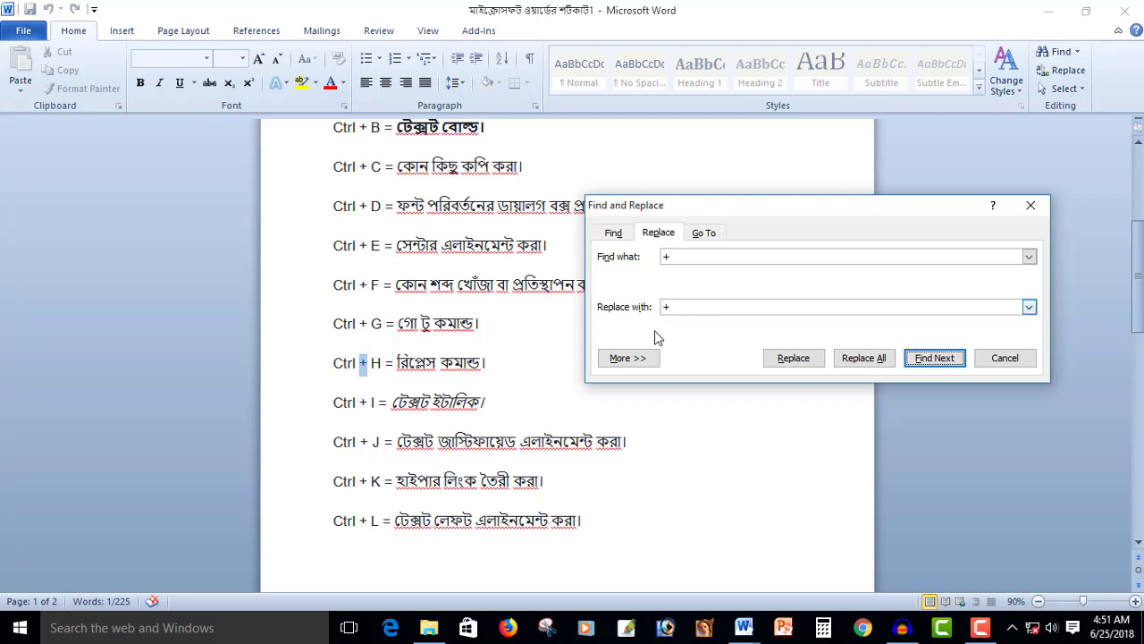
drag(682, 307, 589, 308)
text(-)
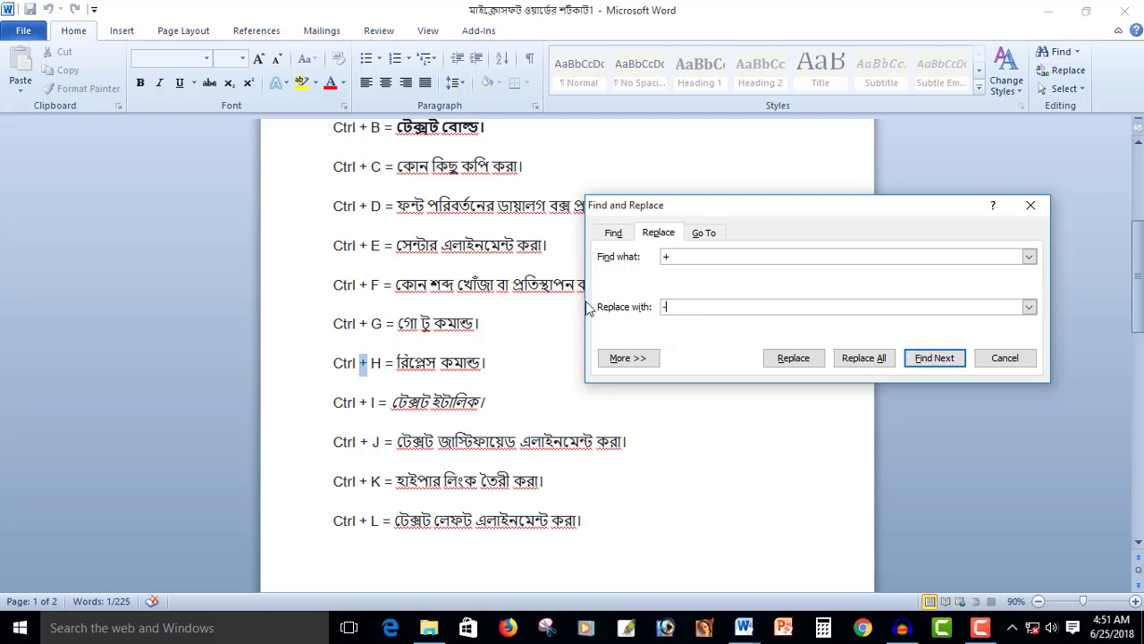
click(867, 367)
click(541, 354)
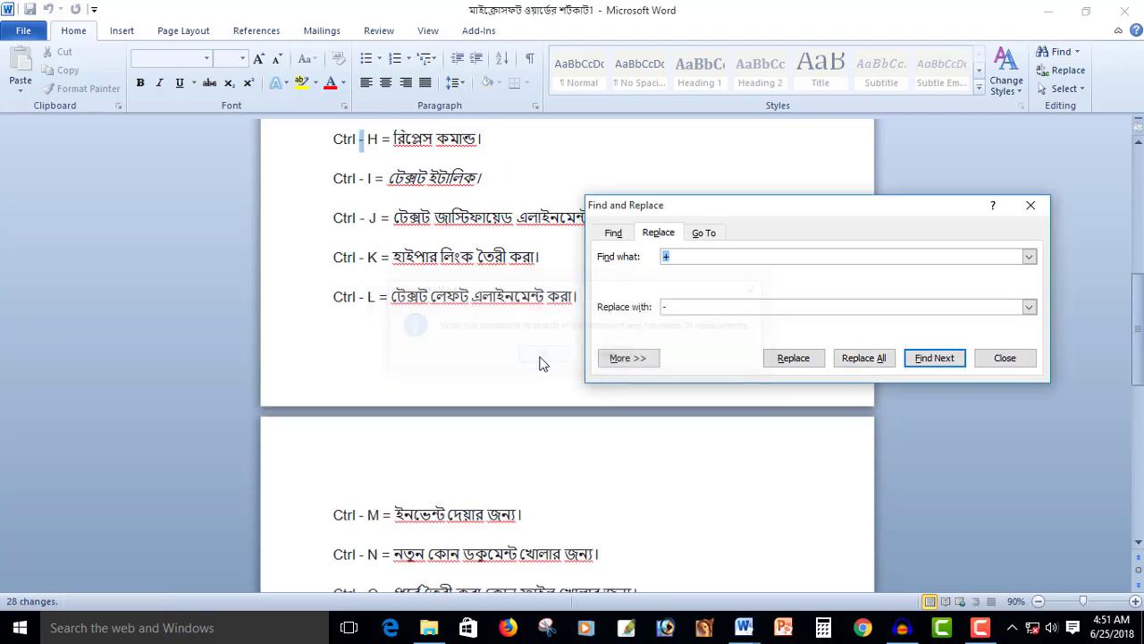
Step: Replace all 28 hyphens back with plus signs, then close Find and Replace
scroll(400, 329, up, 1)
scroll(399, 323, up, 1)
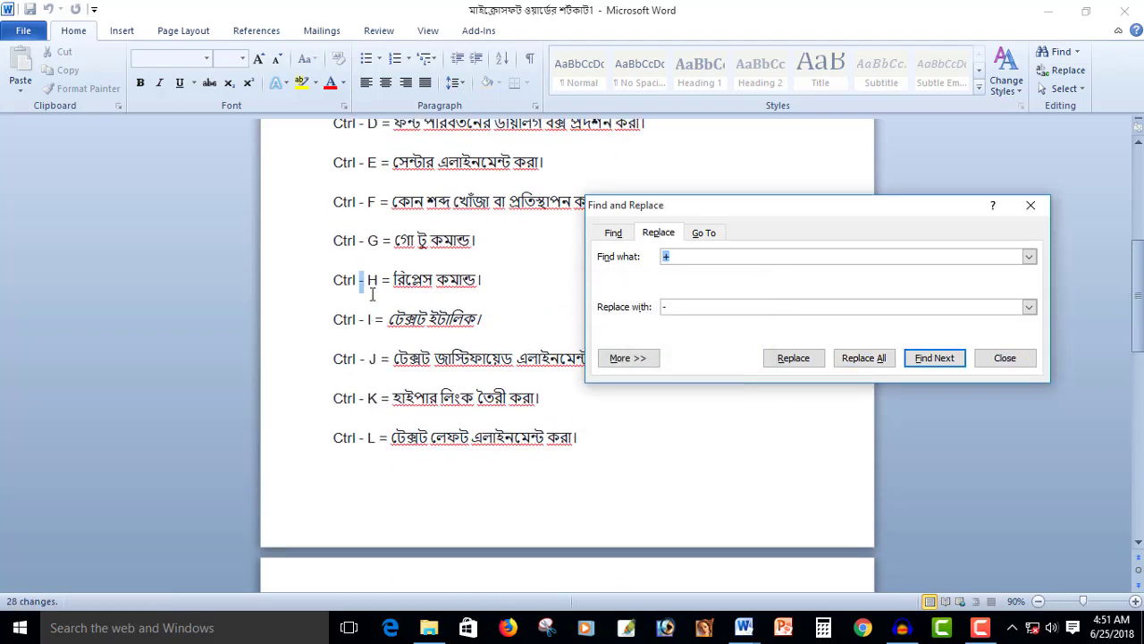
scroll(394, 323, up, 2)
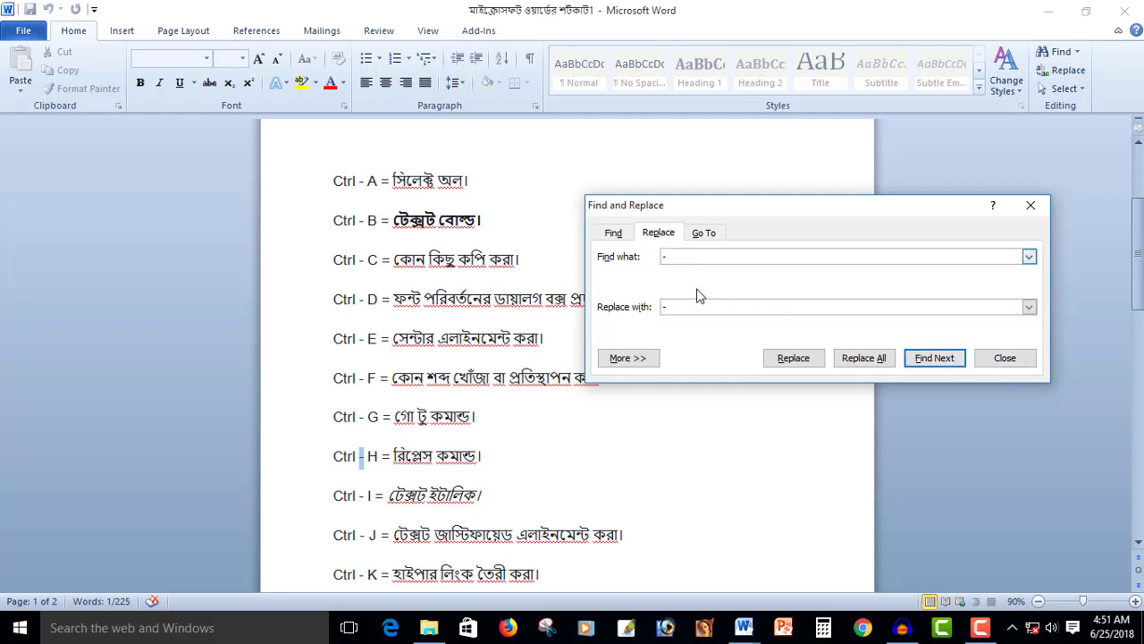
key(Tab)
click(872, 360)
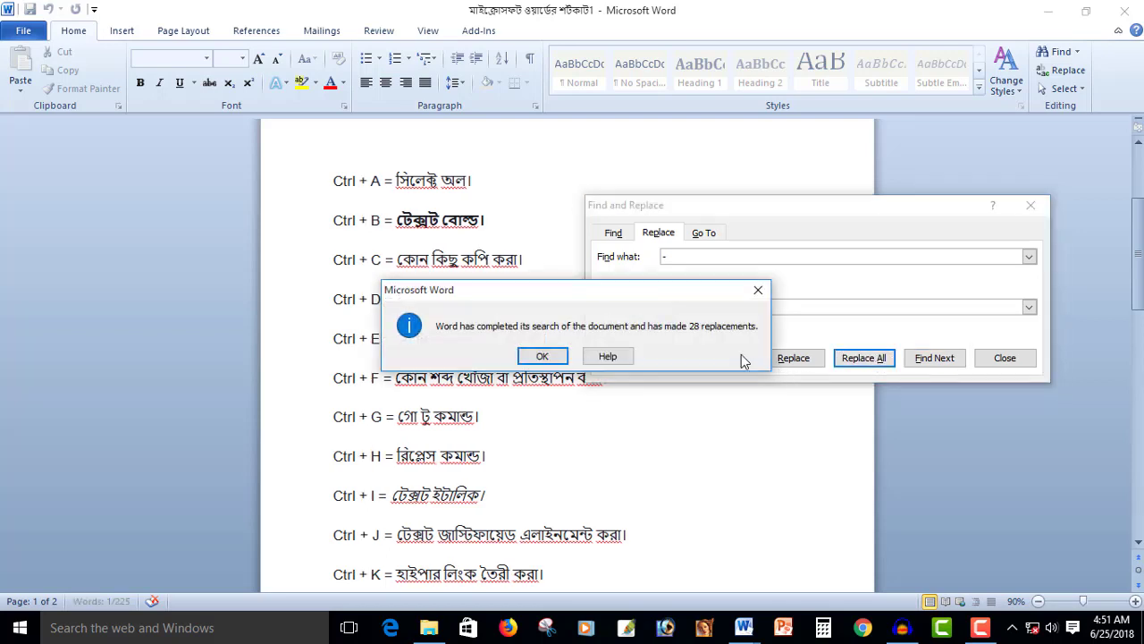
click(543, 355)
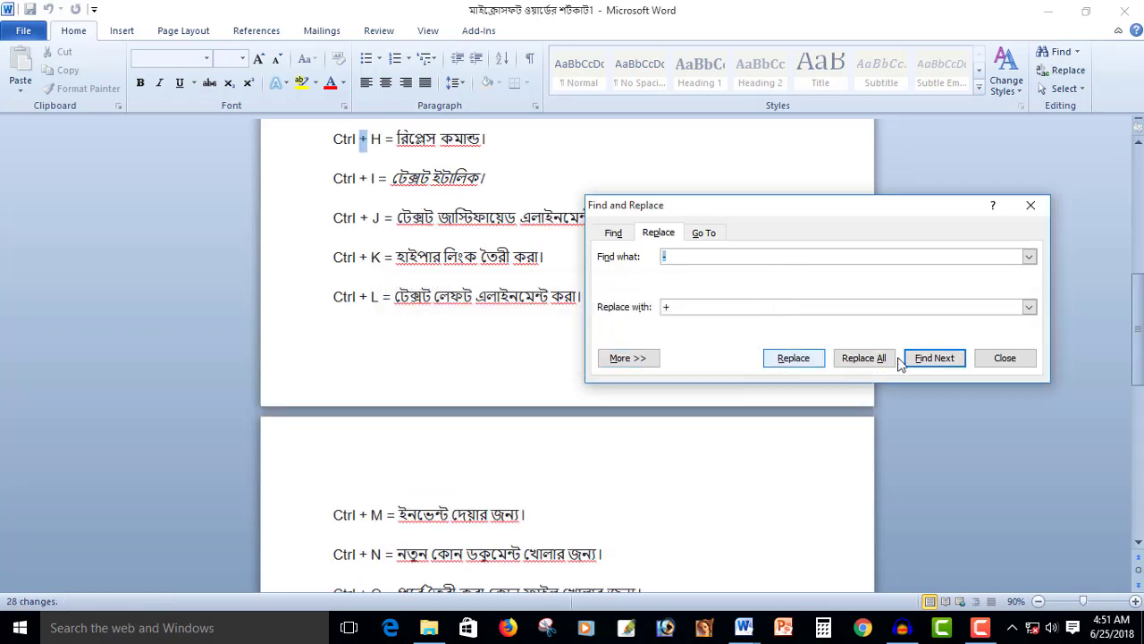
click(1026, 361)
scroll(330, 345, up, 1)
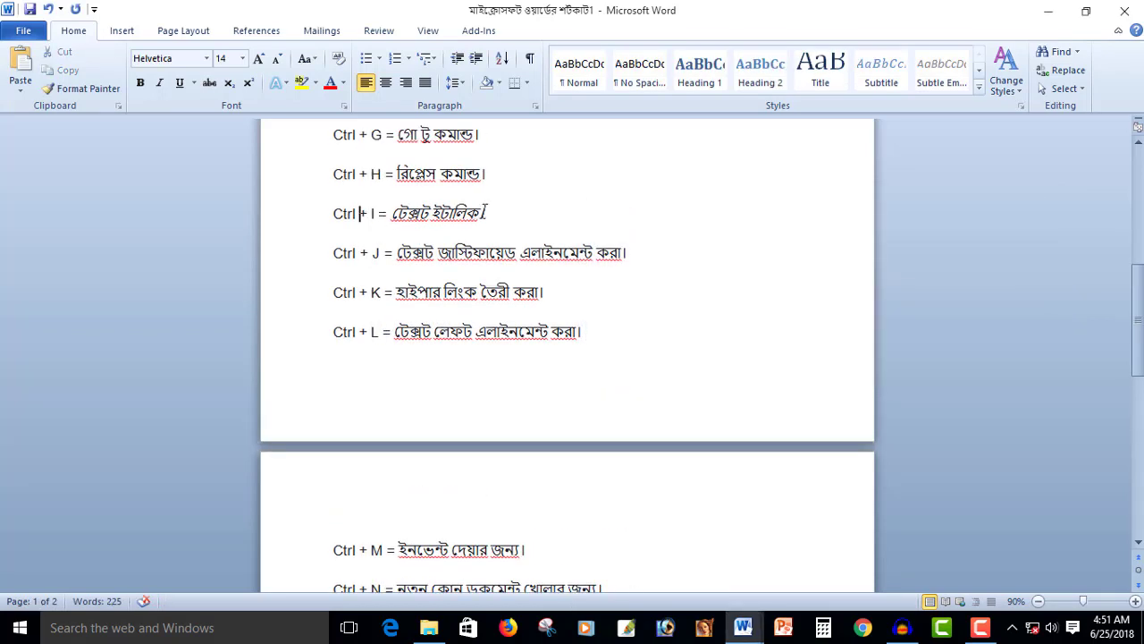
Step: Toggle italics off and back on for the Ctrl + I example text
drag(498, 212, 394, 214)
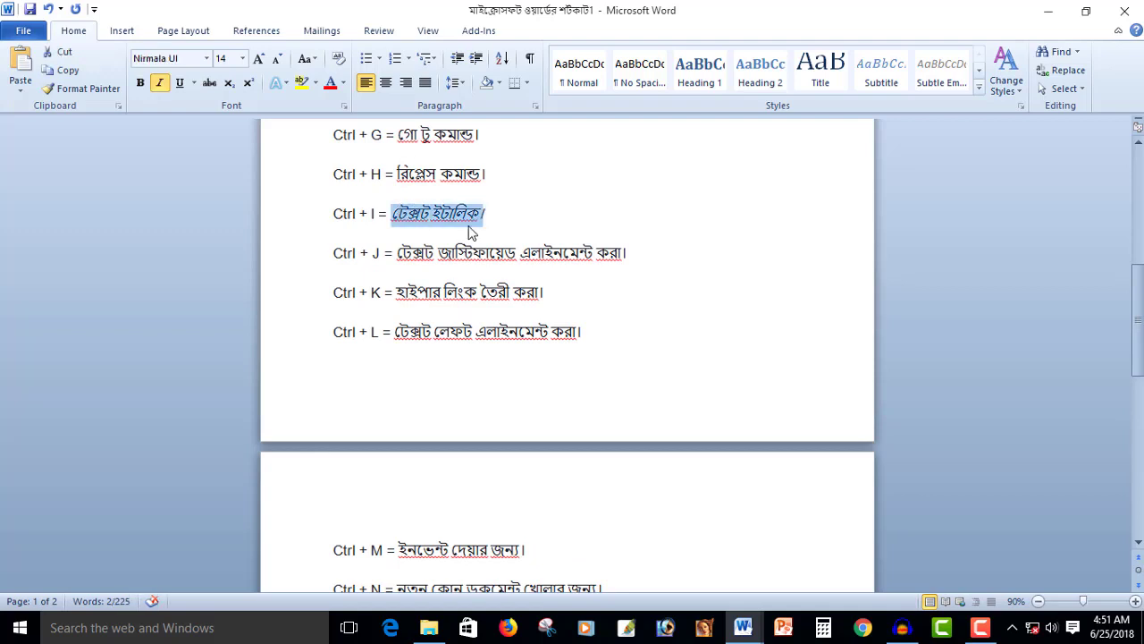
key(ctrl+i)
key(ctrl+i)
key(ctrl+i)
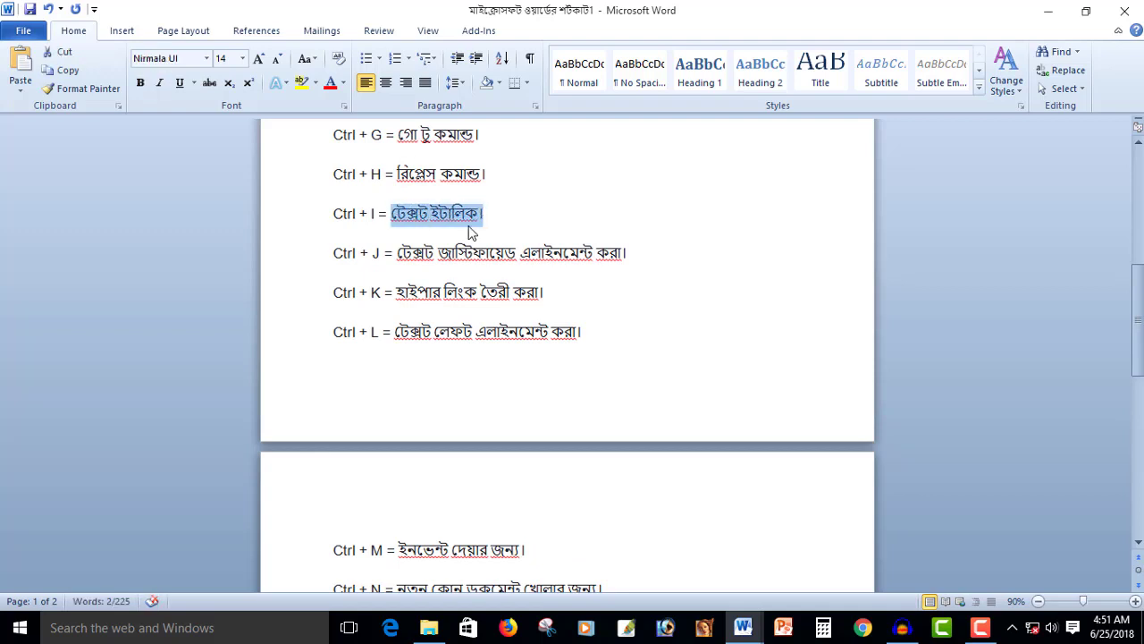
key(ctrl+i)
click(479, 220)
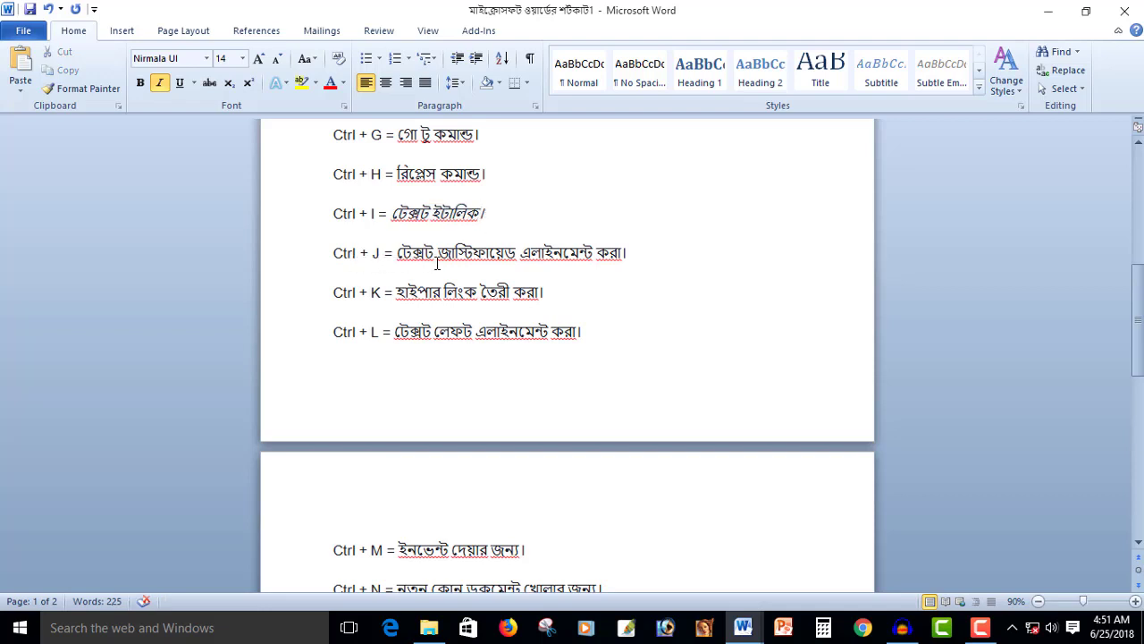
Step: Switch to the Letter of Recommendation document from the taskbar preview
click(506, 253)
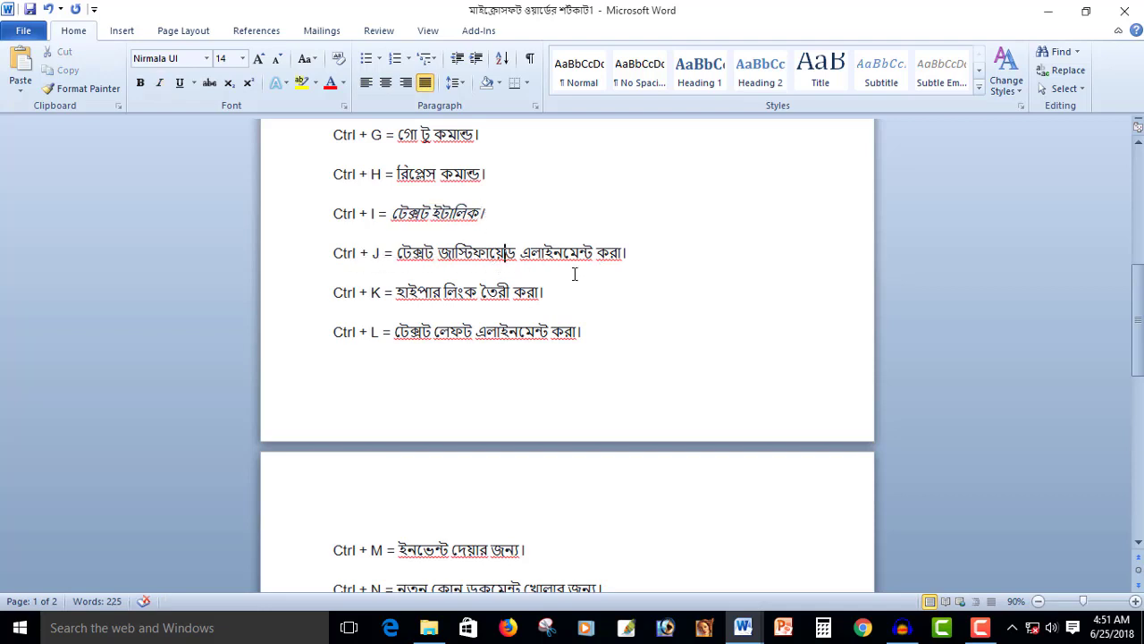
click(743, 628)
click(659, 572)
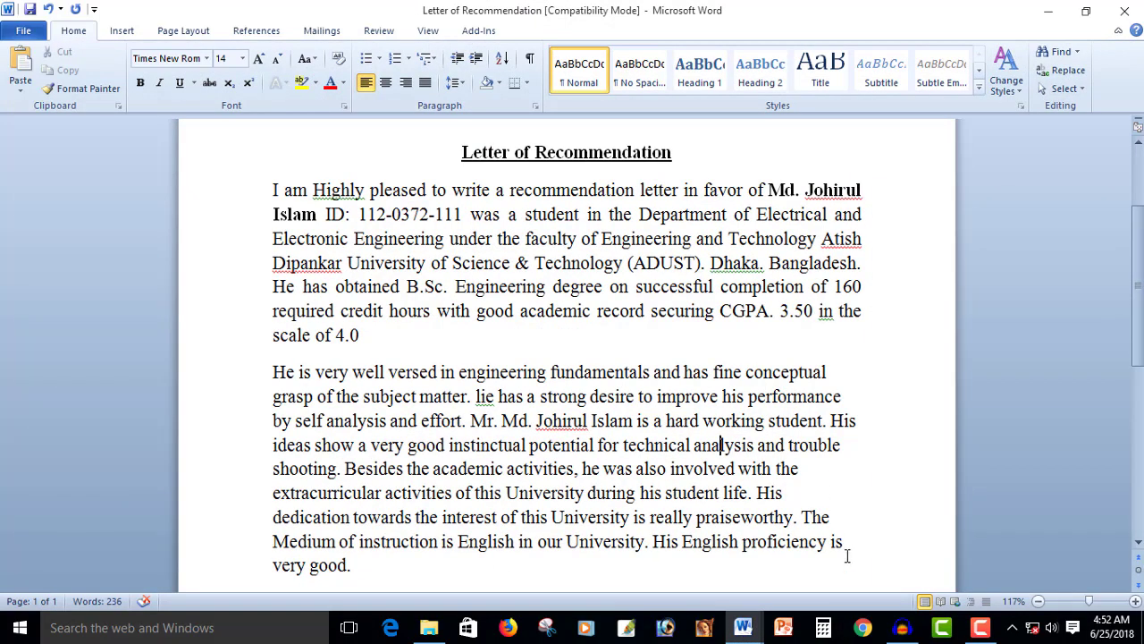
Step: Justify the letter's second paragraph, then start a hyperlink on লিংক on the Ctrl + K line
drag(844, 550, 273, 372)
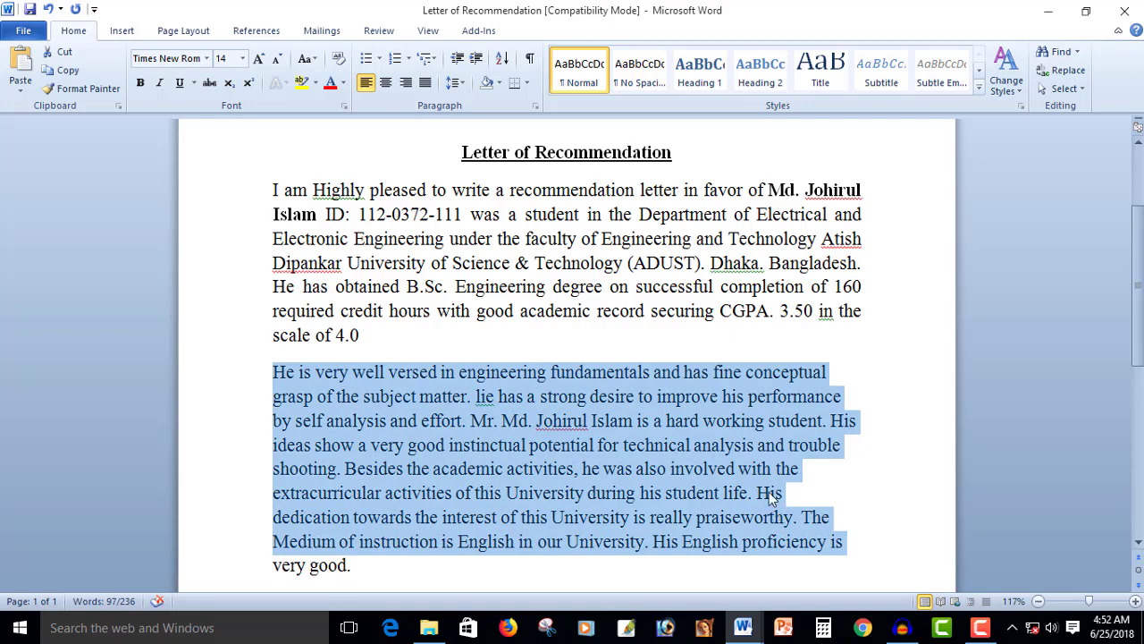
key(ctrl+j)
click(741, 396)
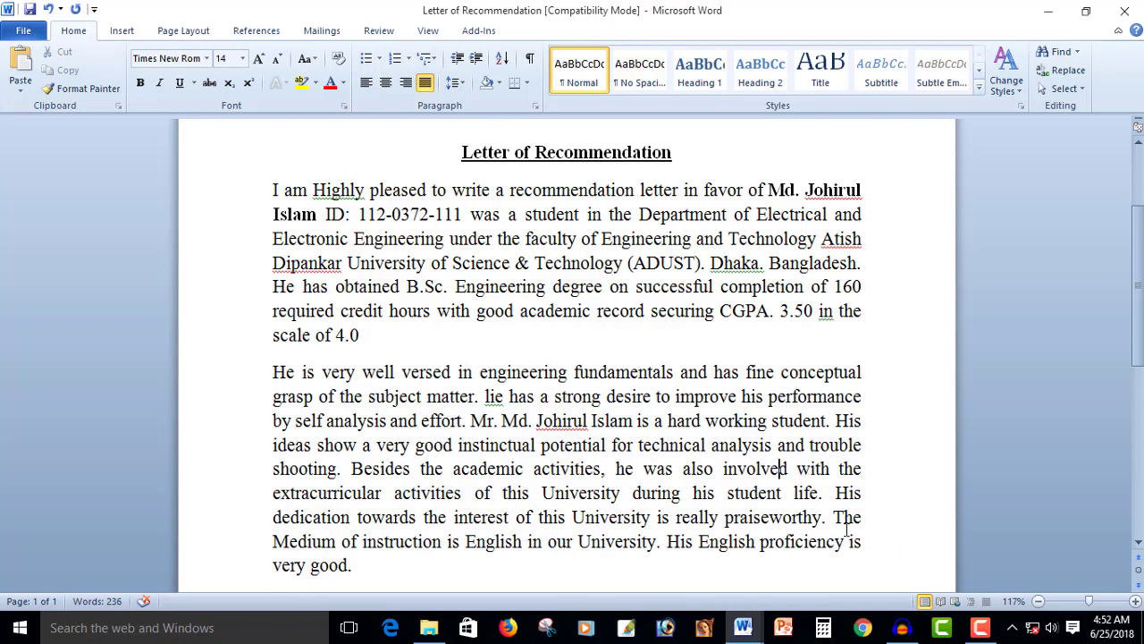
drag(880, 541, 447, 387)
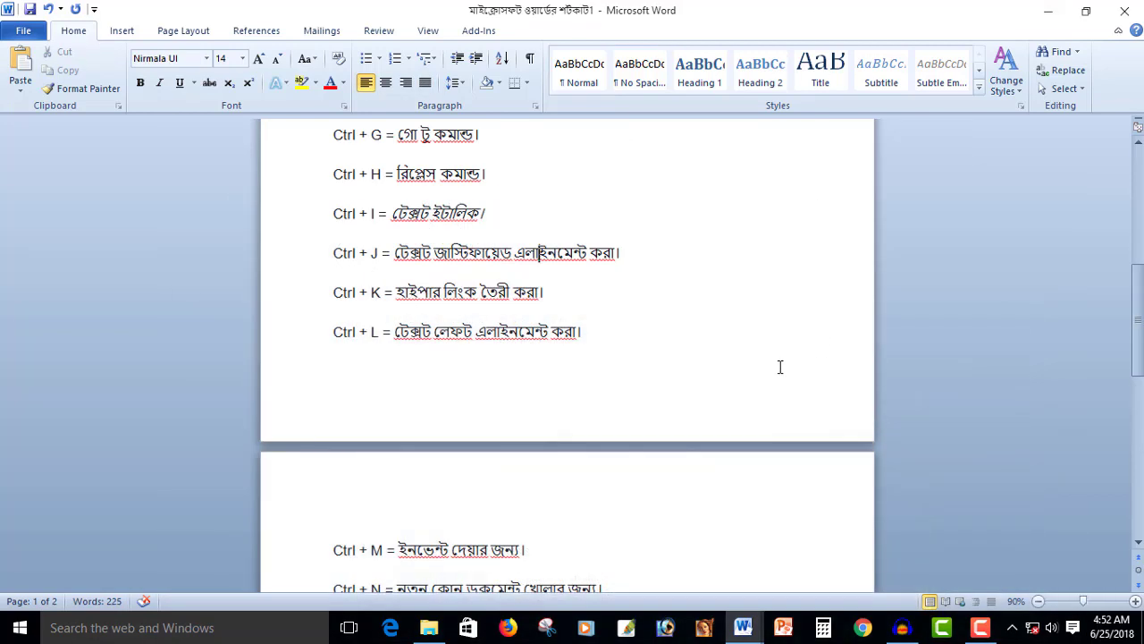
double_click(465, 299)
key(ctrl+k)
drag(548, 226, 750, 240)
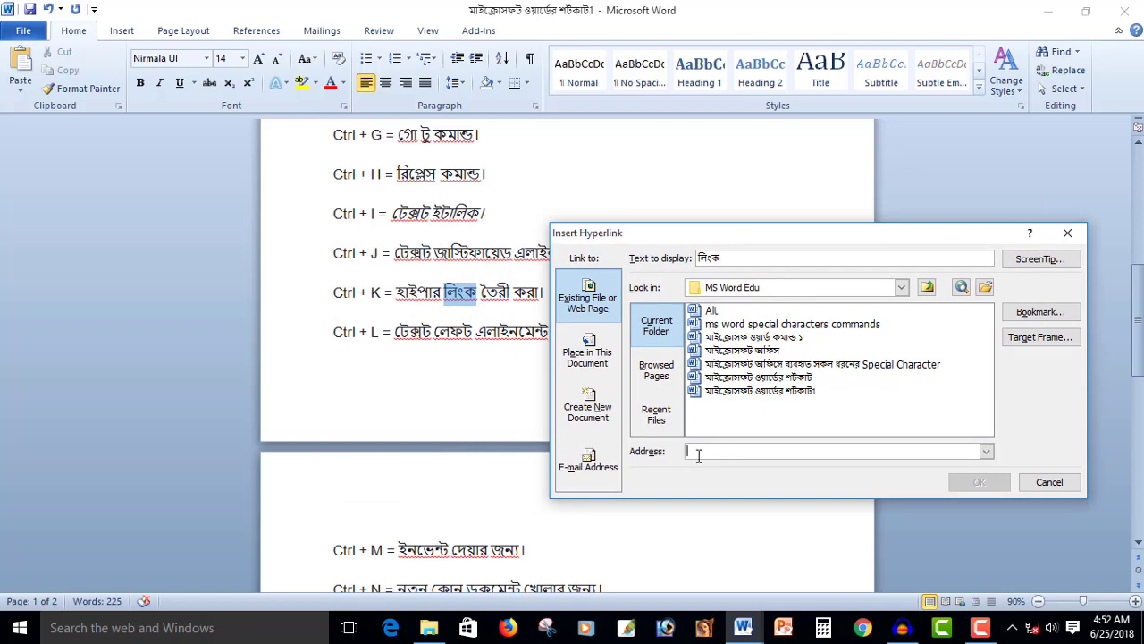
right_click(704, 452)
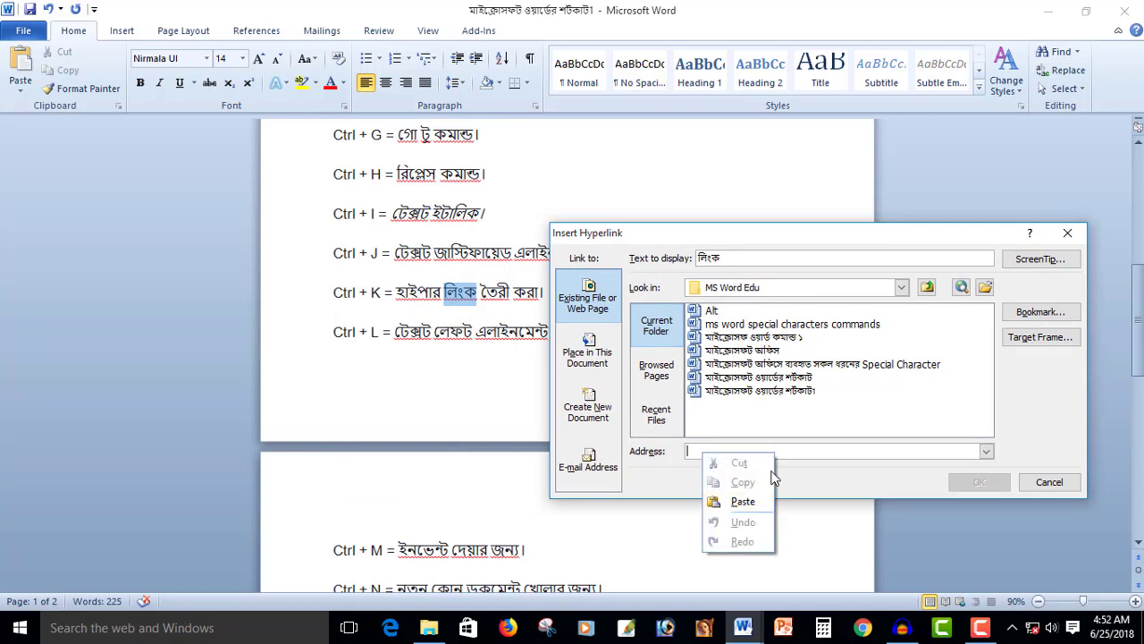
key(Escape)
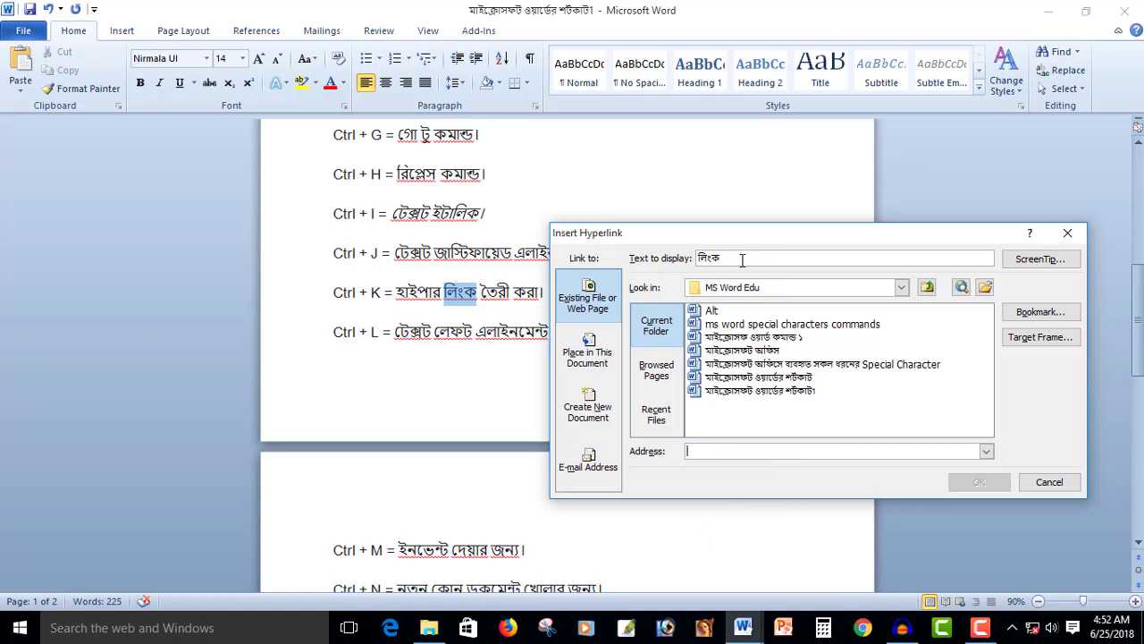
double_click(706, 257)
Step: Cancel the hyperlink and justify the Ctrl + L line with Ctrl+J
click(1068, 232)
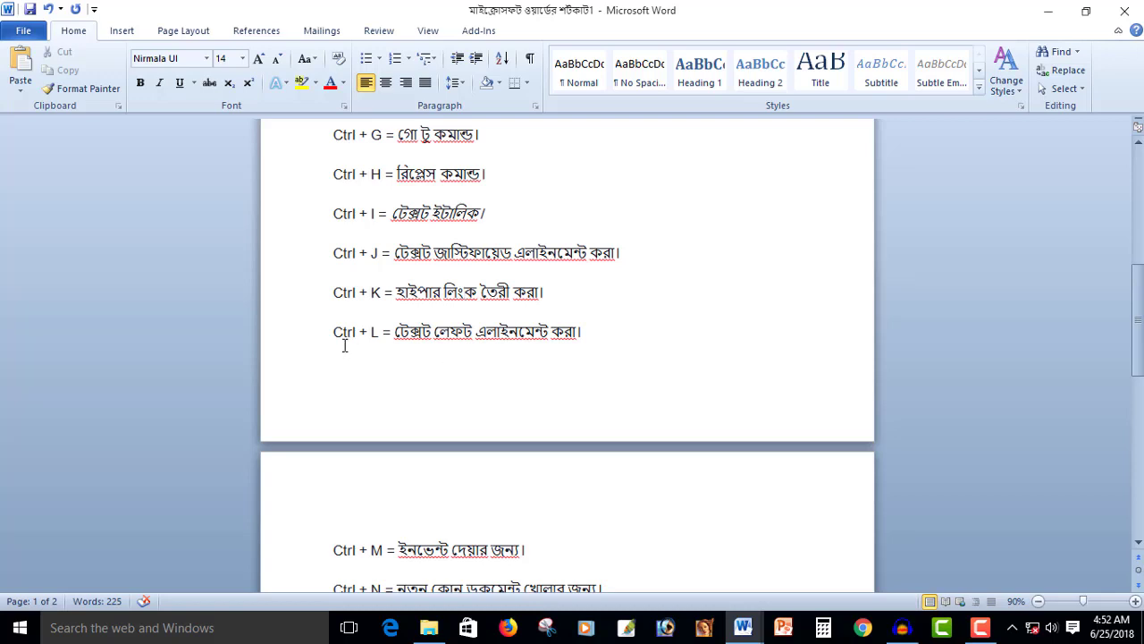
key(Down)
key(ctrl+j)
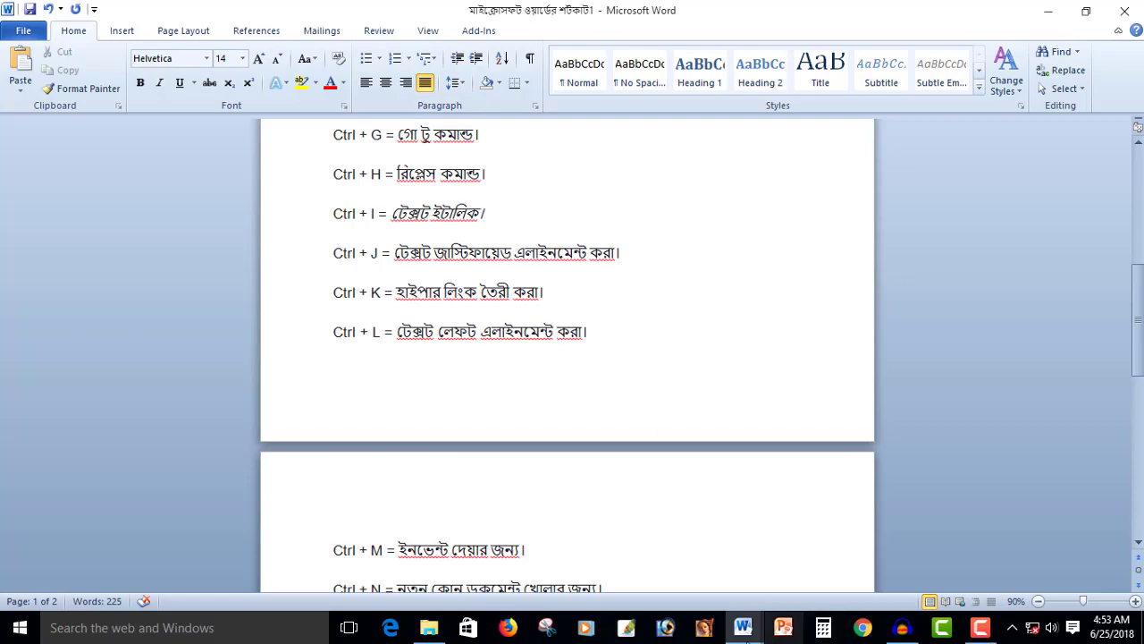
Step: Left-align the letter's second paragraph with Ctrl+L, then Alt+Tab back to the shortcut list
mouse_move(743, 627)
click(687, 587)
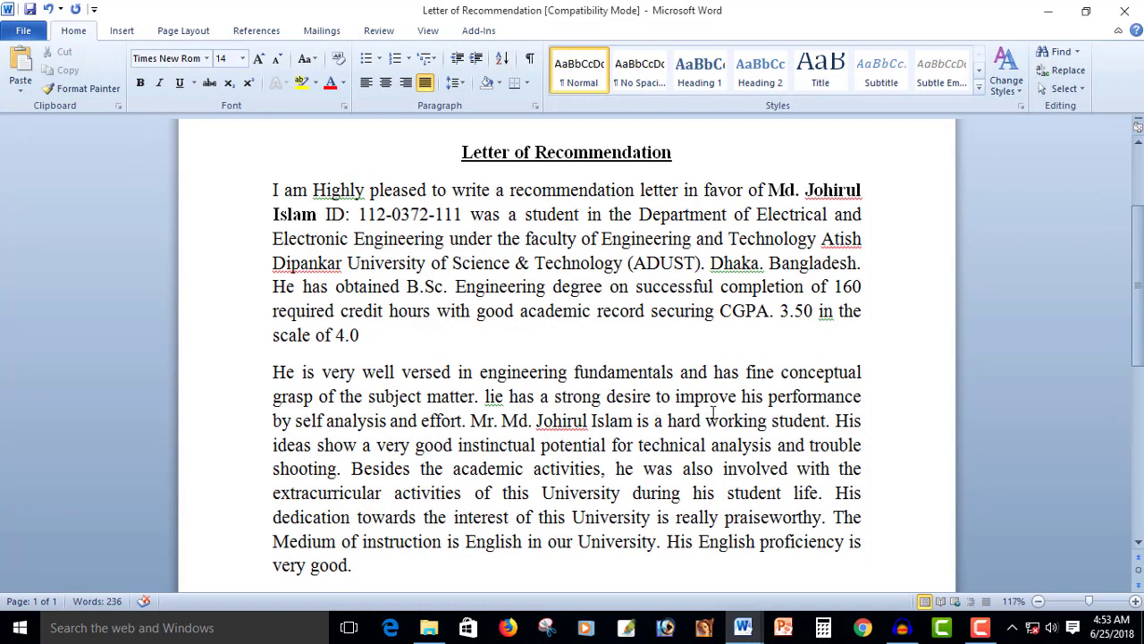
drag(301, 372, 496, 540)
scroll(596, 503, down, 1)
key(ctrl+l)
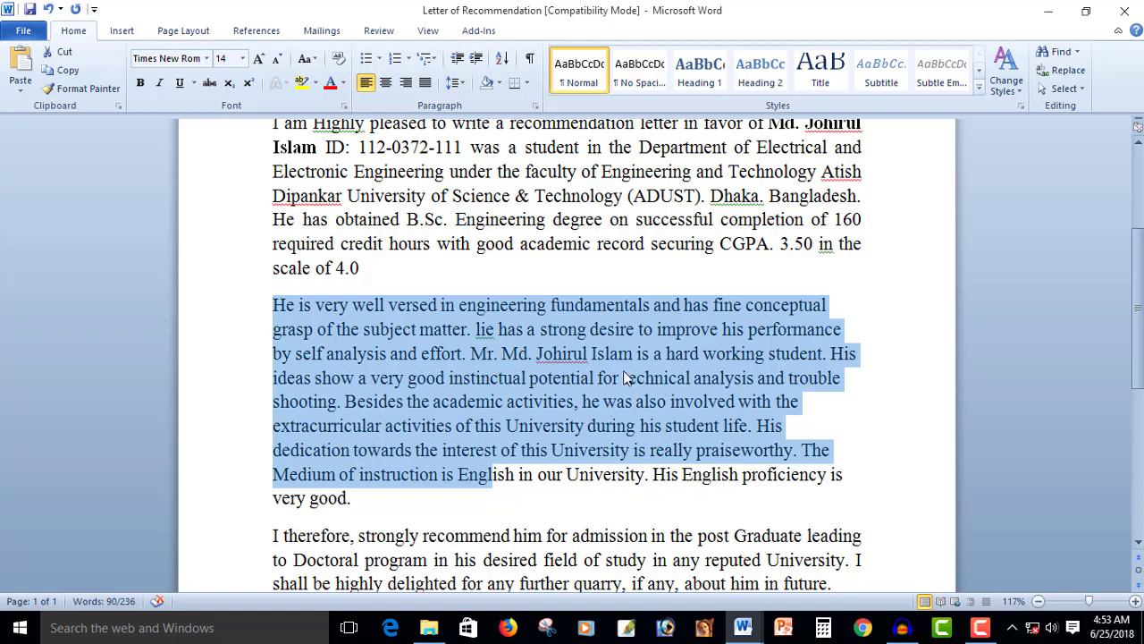
key(alt+Tab)
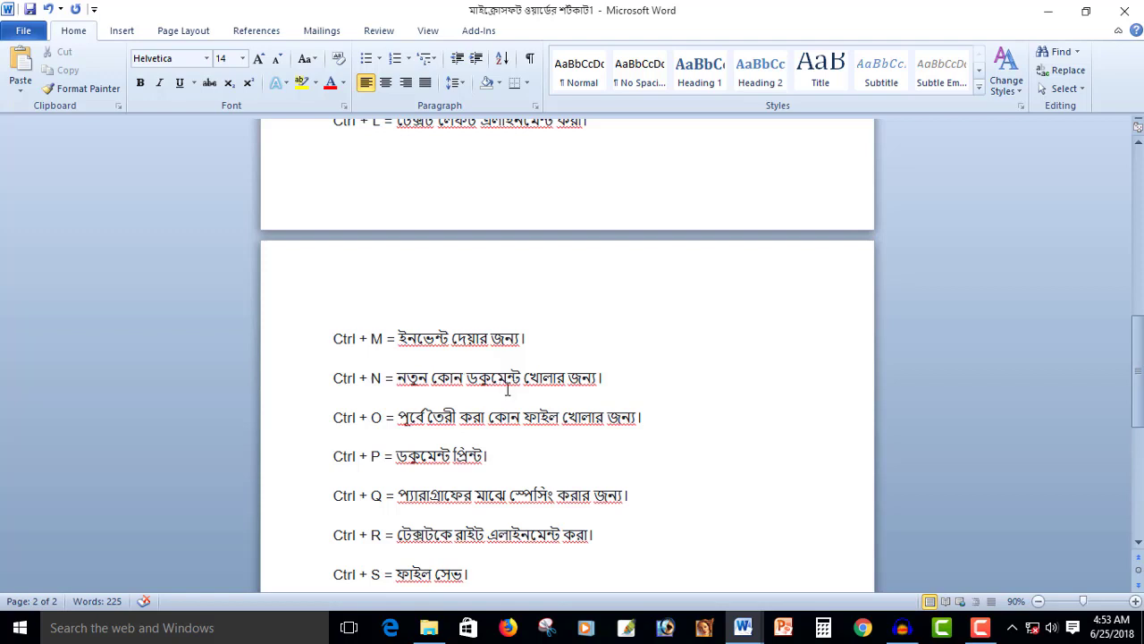
key(ctrl+n)
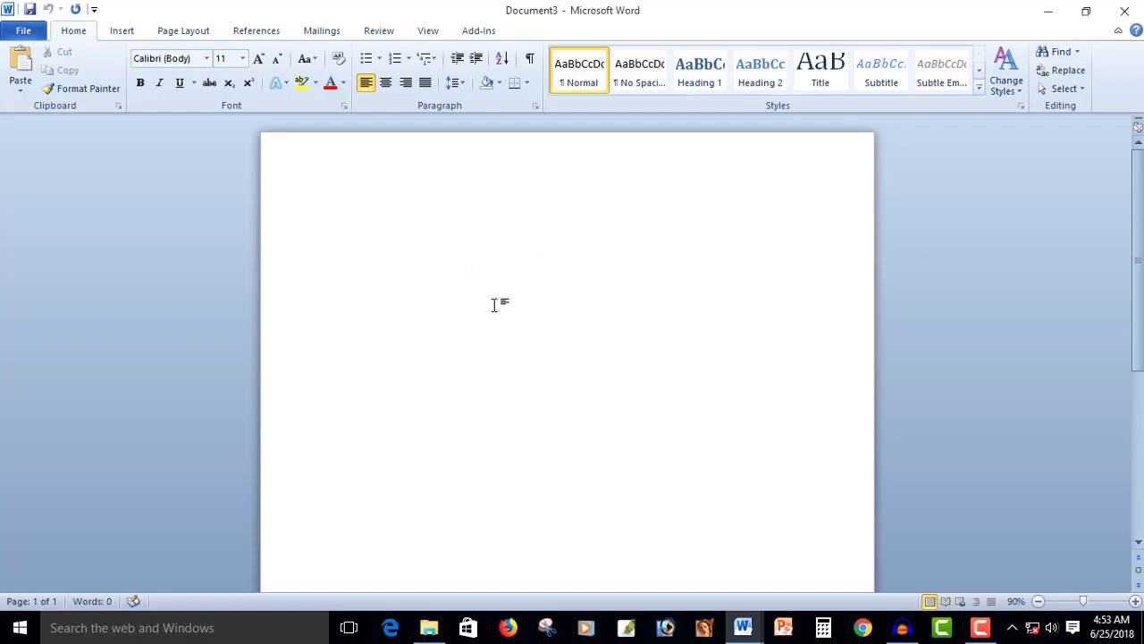
click(1125, 11)
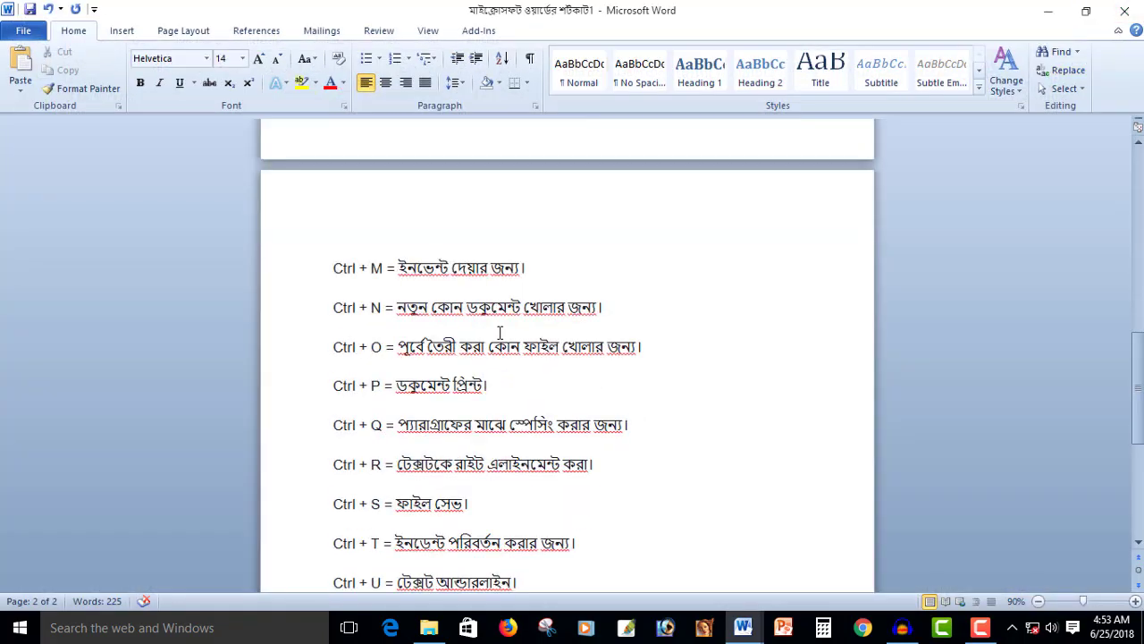
key(ctrl+o)
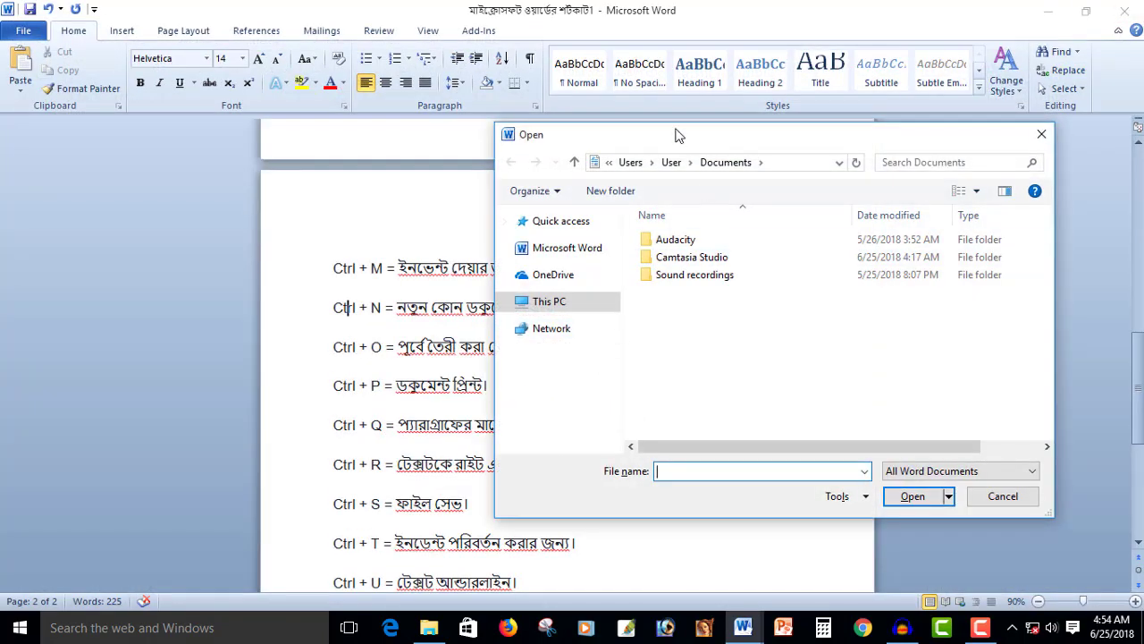
drag(705, 132, 786, 131)
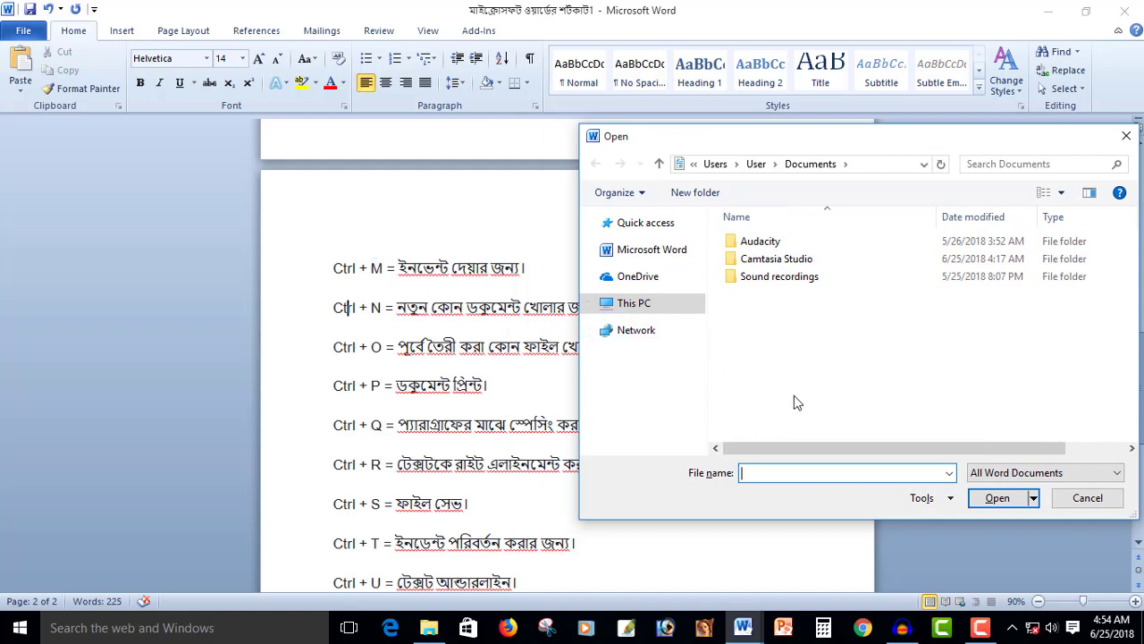
click(650, 305)
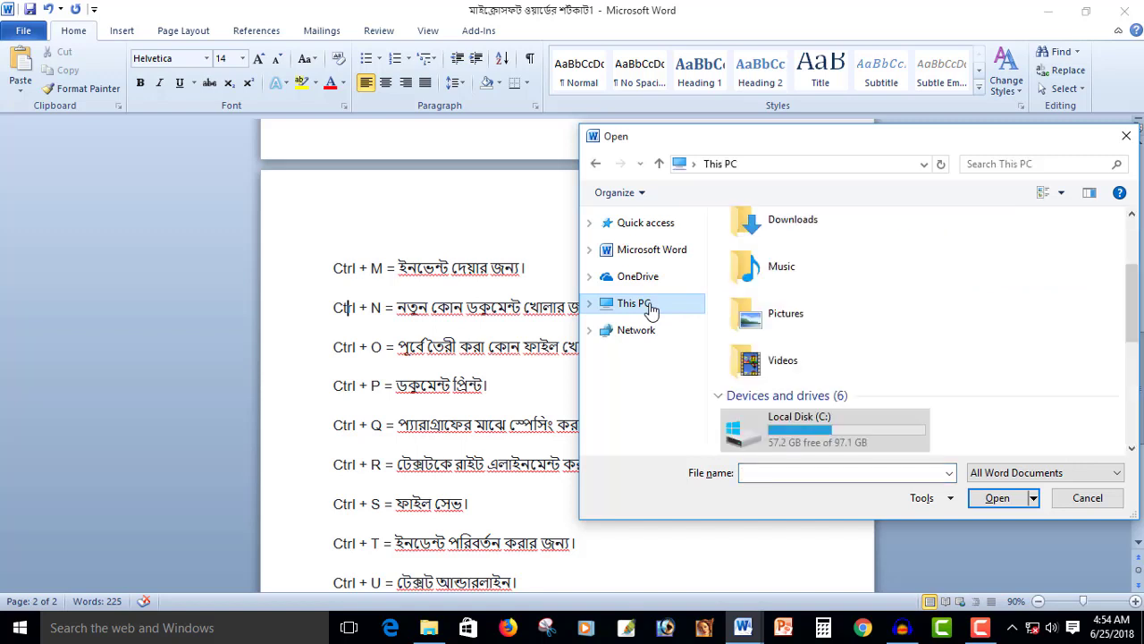
scroll(828, 288, up, 3)
double_click(778, 259)
double_click(762, 259)
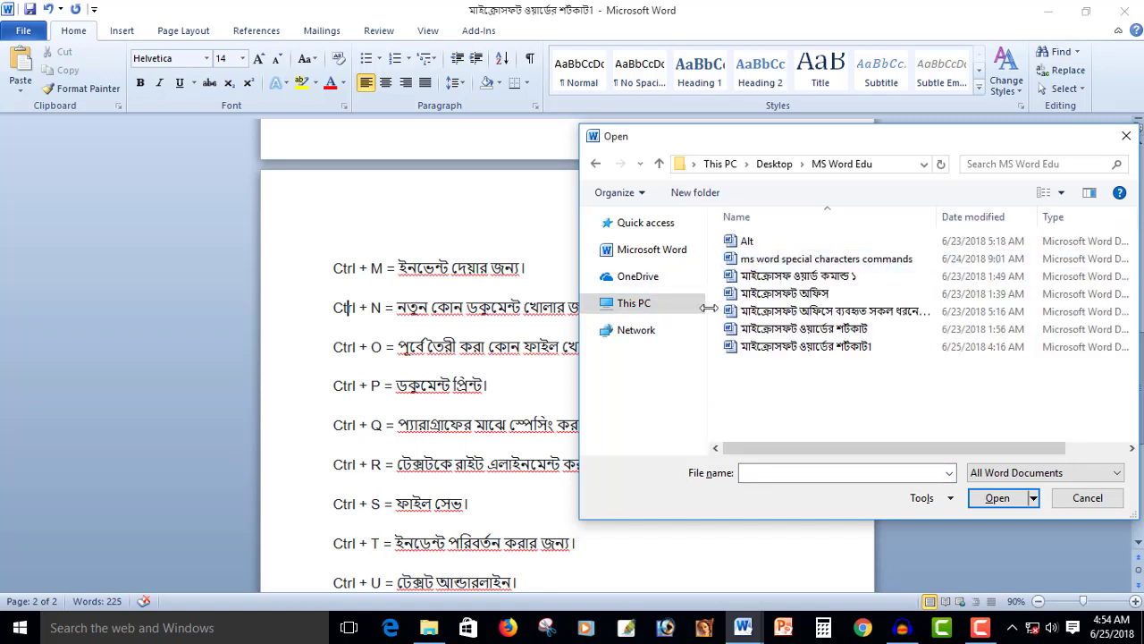
click(792, 348)
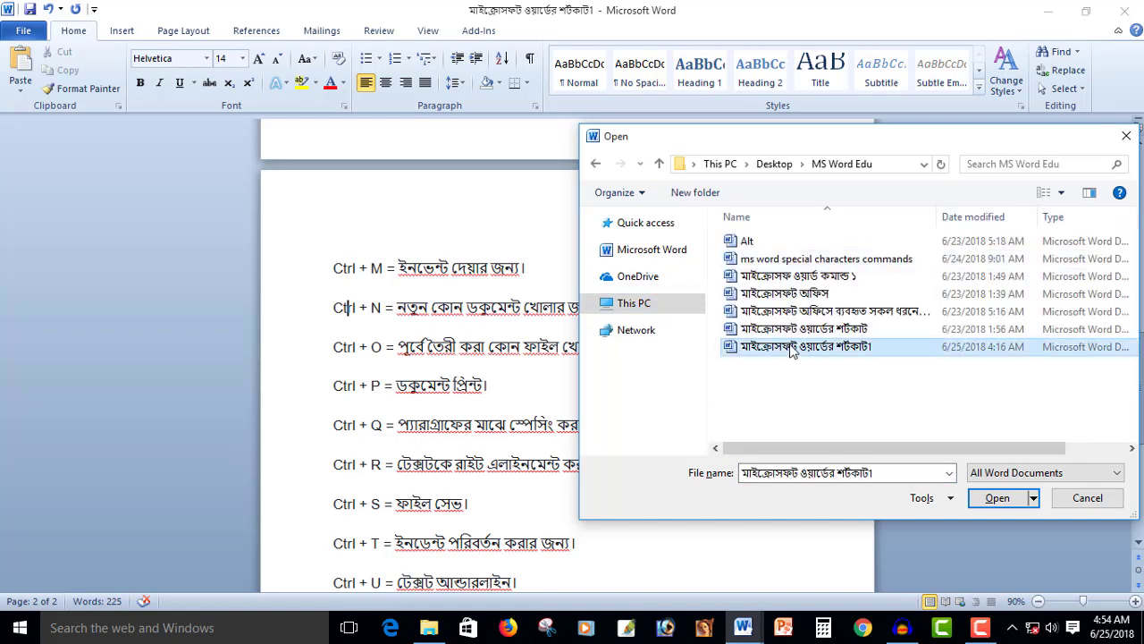
click(1087, 498)
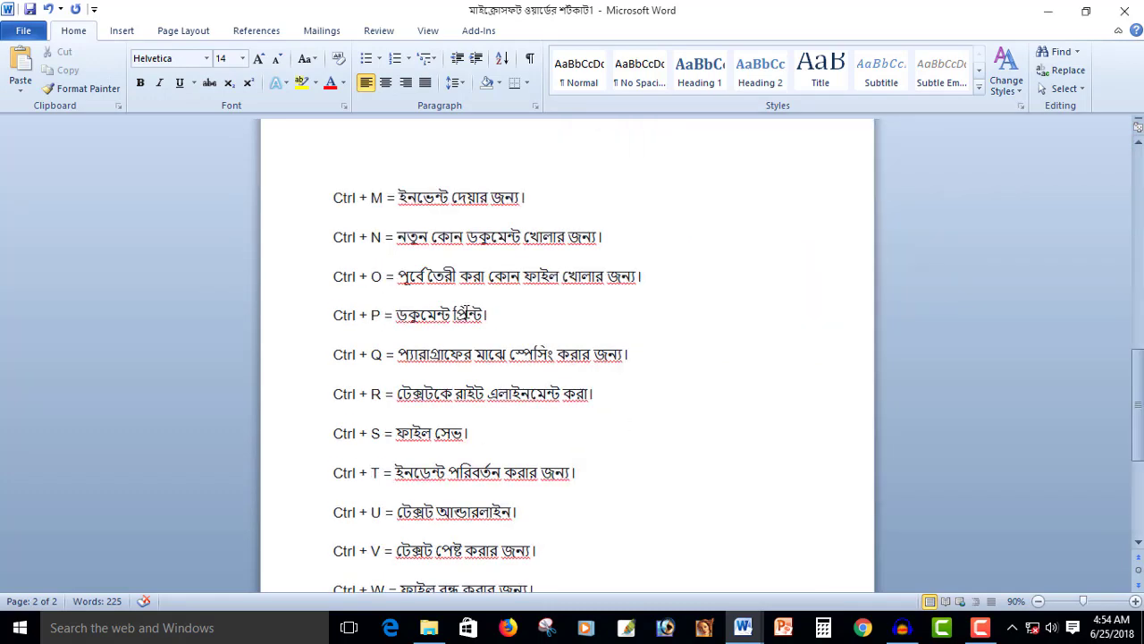
key(ctrl+p)
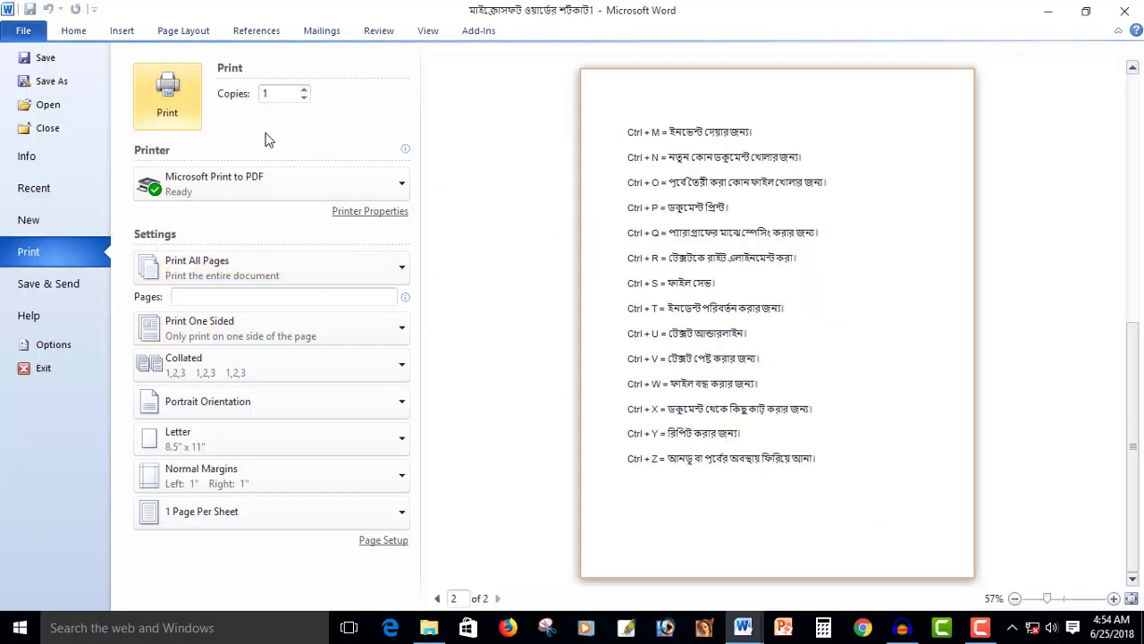
click(73, 30)
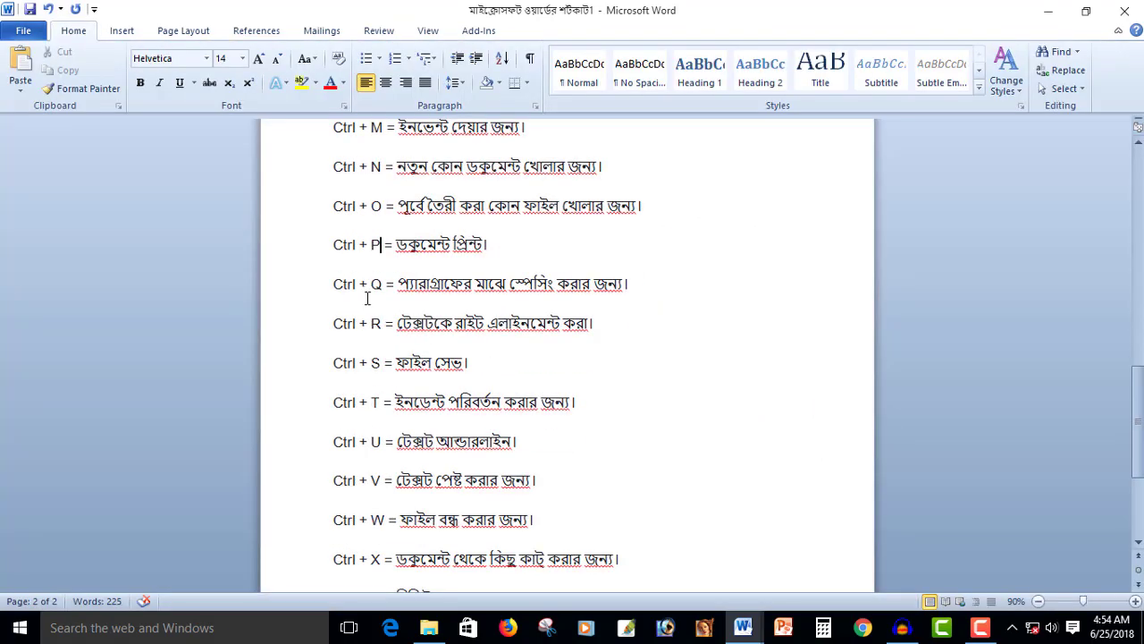
click(534, 286)
click(513, 325)
key(ctrl+r)
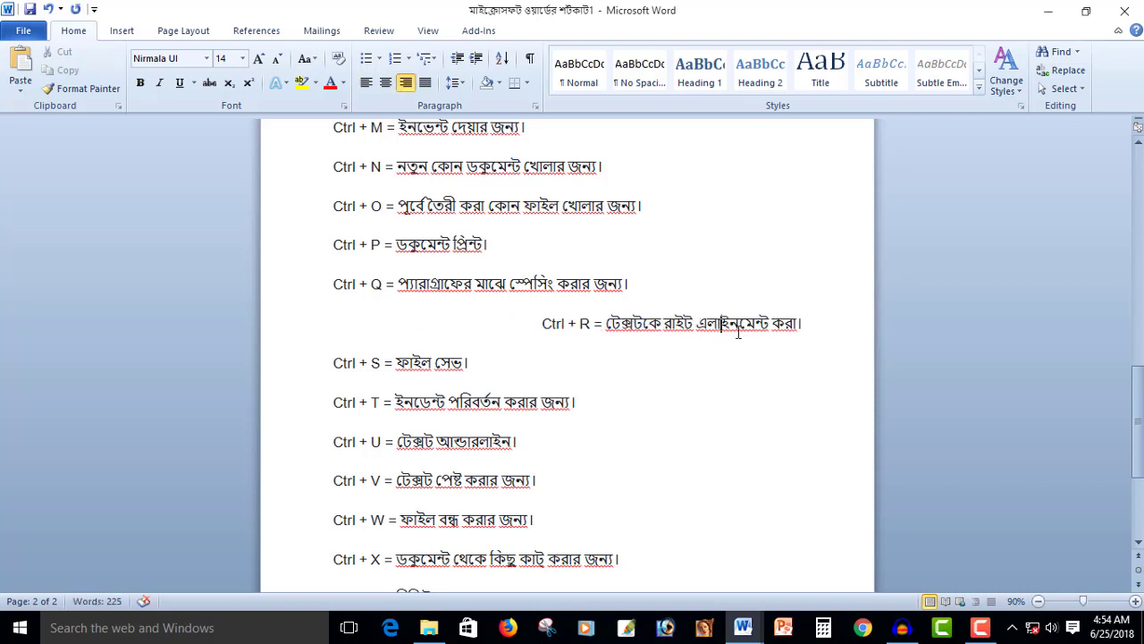
key(ctrl+l)
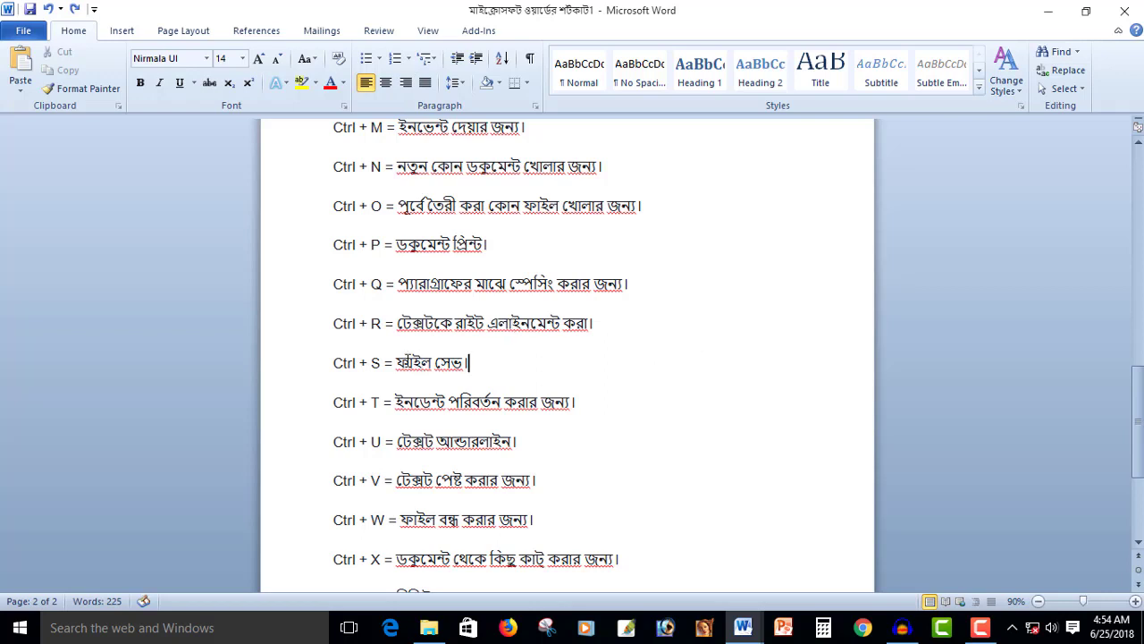
drag(468, 363, 312, 361)
click(503, 379)
click(463, 363)
click(343, 404)
Step: Indent the Ctrl + T line, then remove the indent so it sits at the margin
key(Tab)
key(Tab)
key(Tab)
key(Tab)
key(BackSpace)
key(BackSpace)
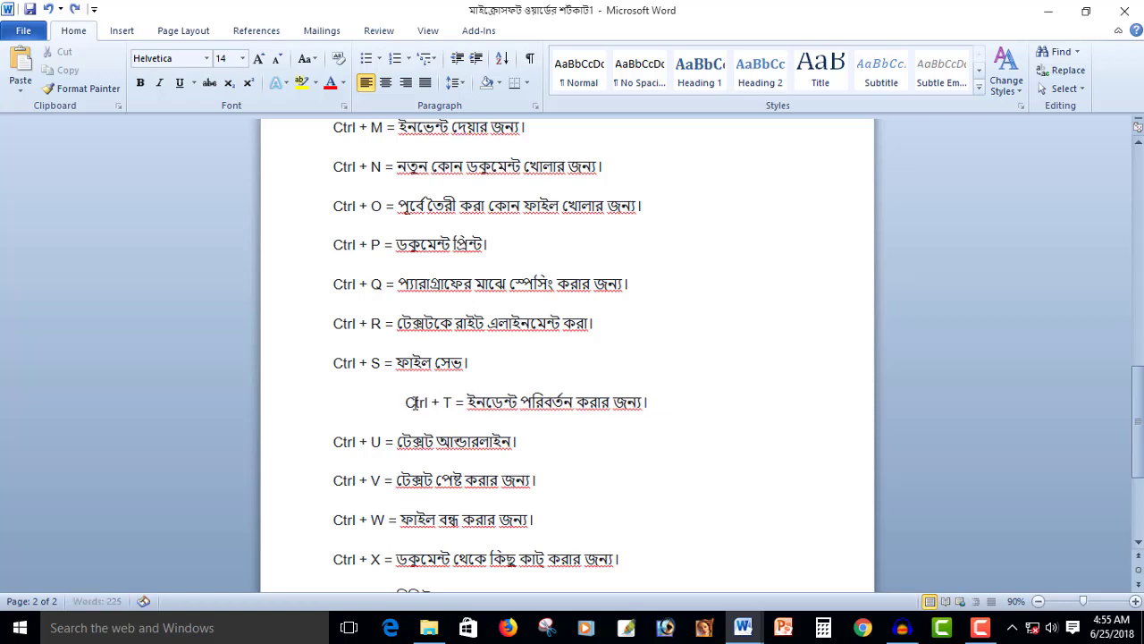
key(BackSpace)
key(BackSpace)
Step: Underline the Bengali description on the Ctrl + U line with Ctrl+U
click(354, 441)
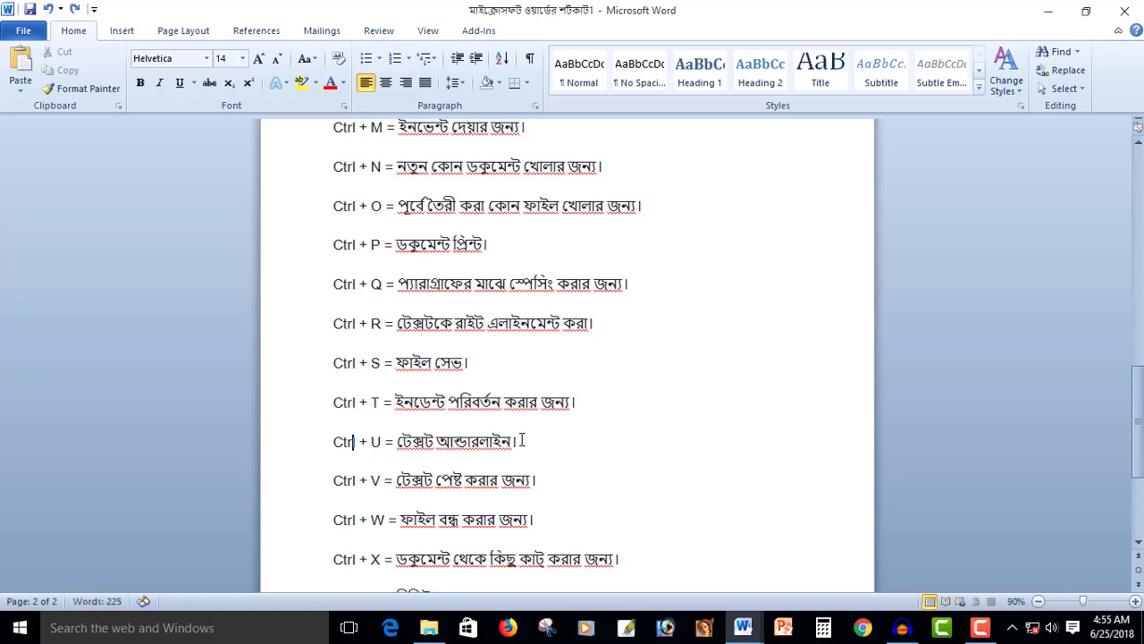
drag(535, 441, 410, 442)
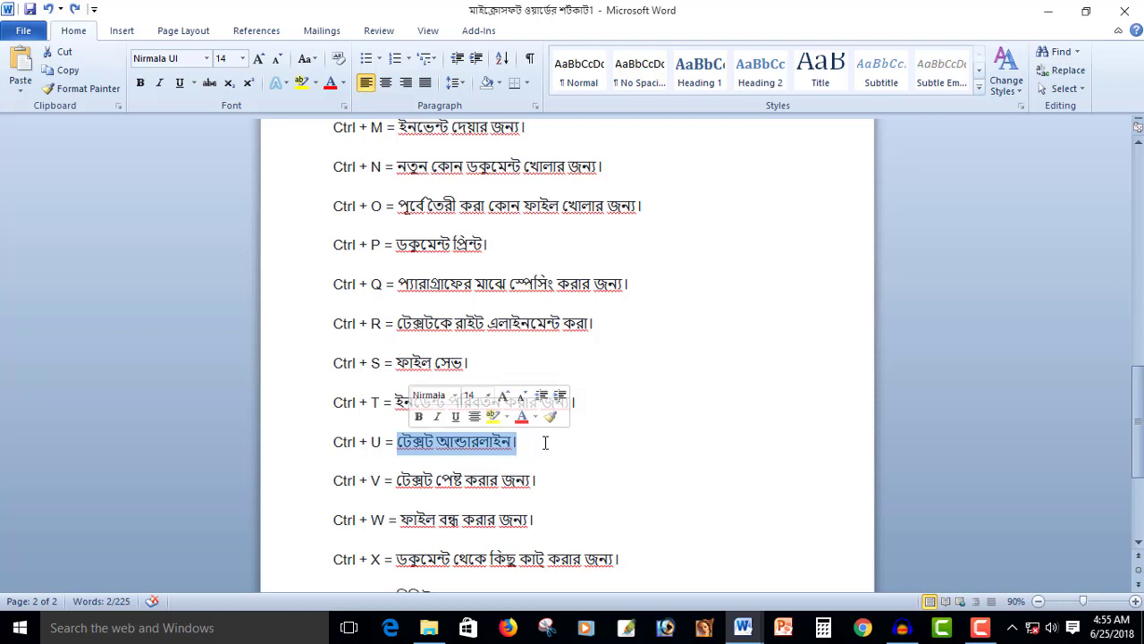
key(ctrl+u)
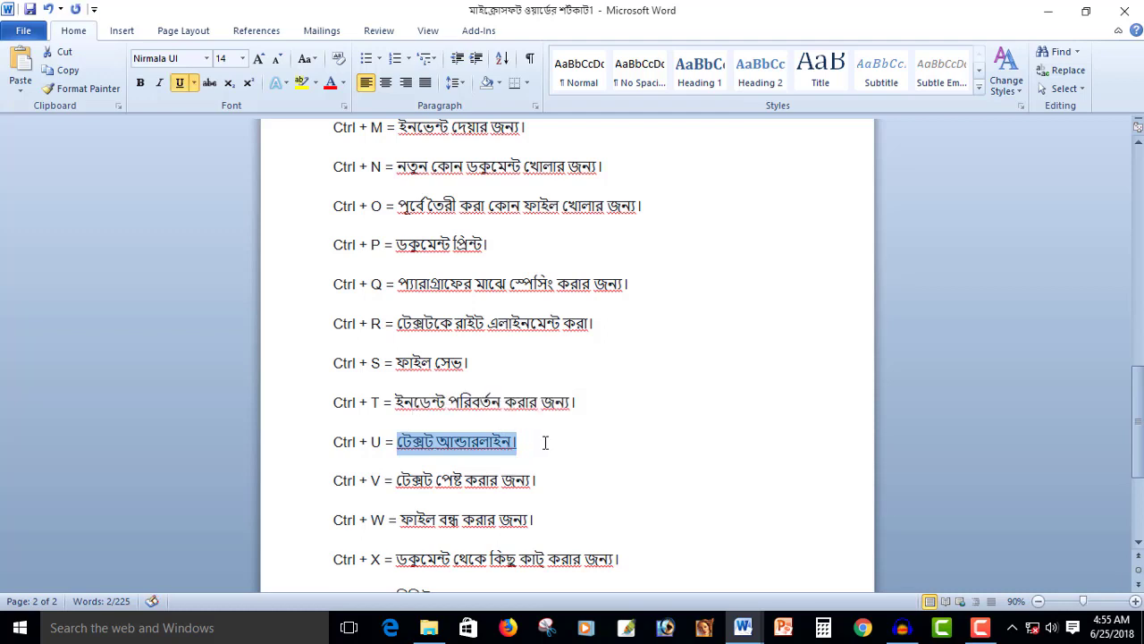
click(472, 441)
drag(539, 442, 398, 442)
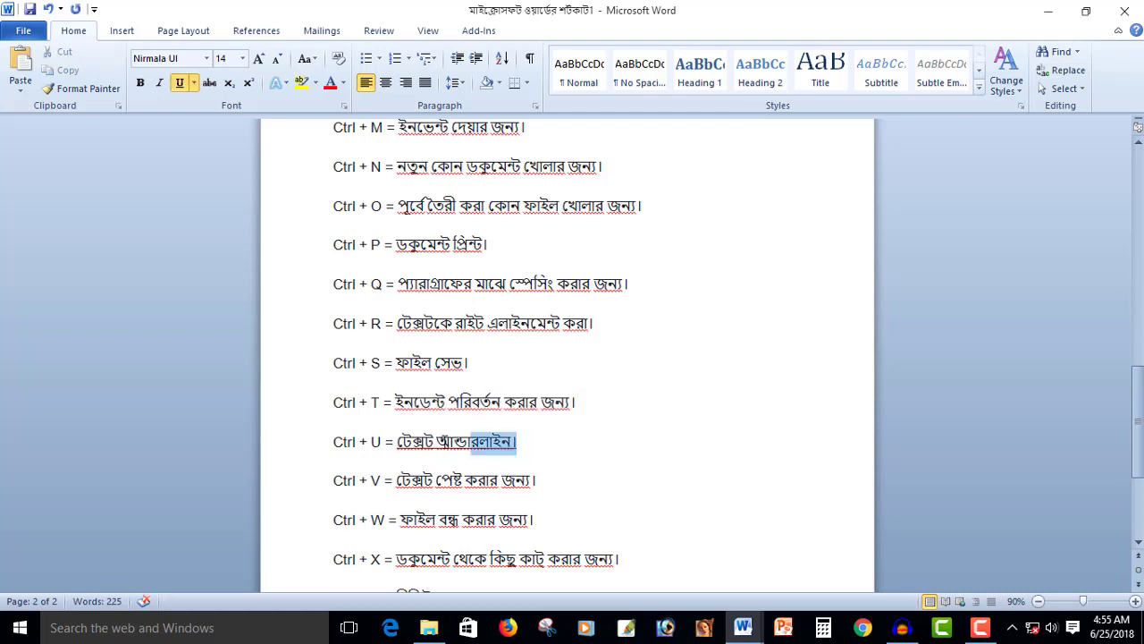
click(471, 442)
scroll(471, 442, down, 3)
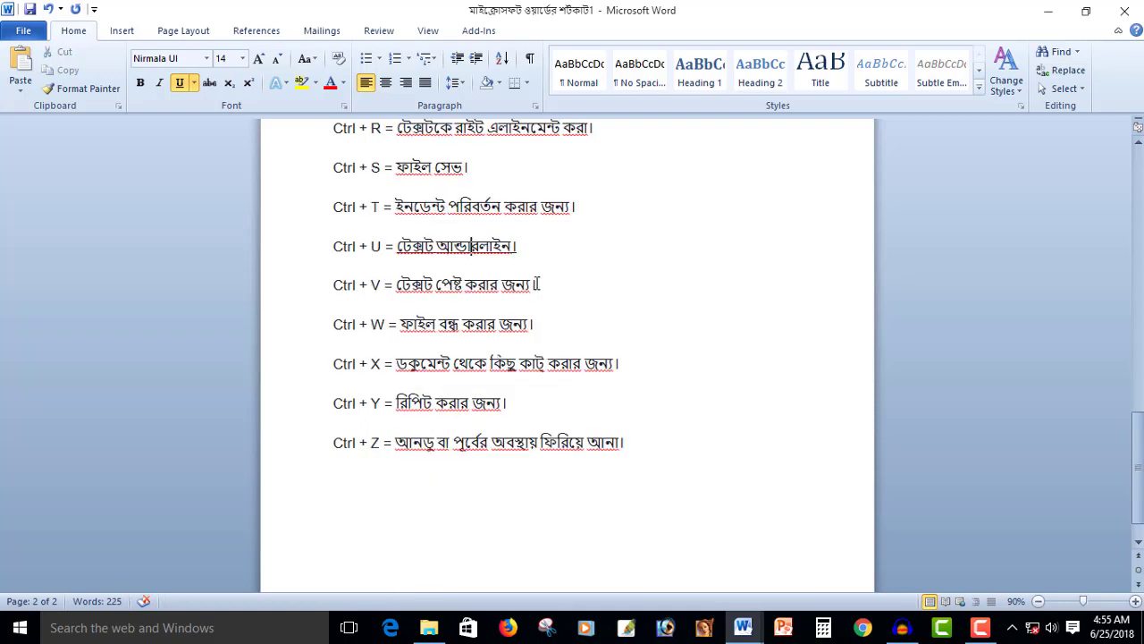
drag(537, 284, 396, 284)
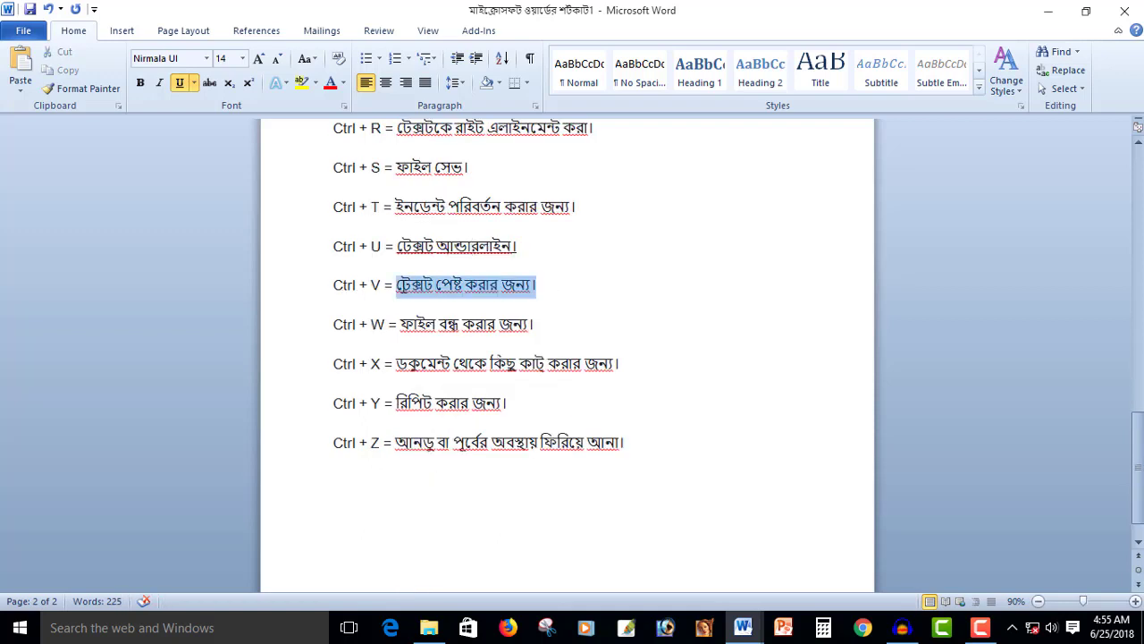
click(541, 287)
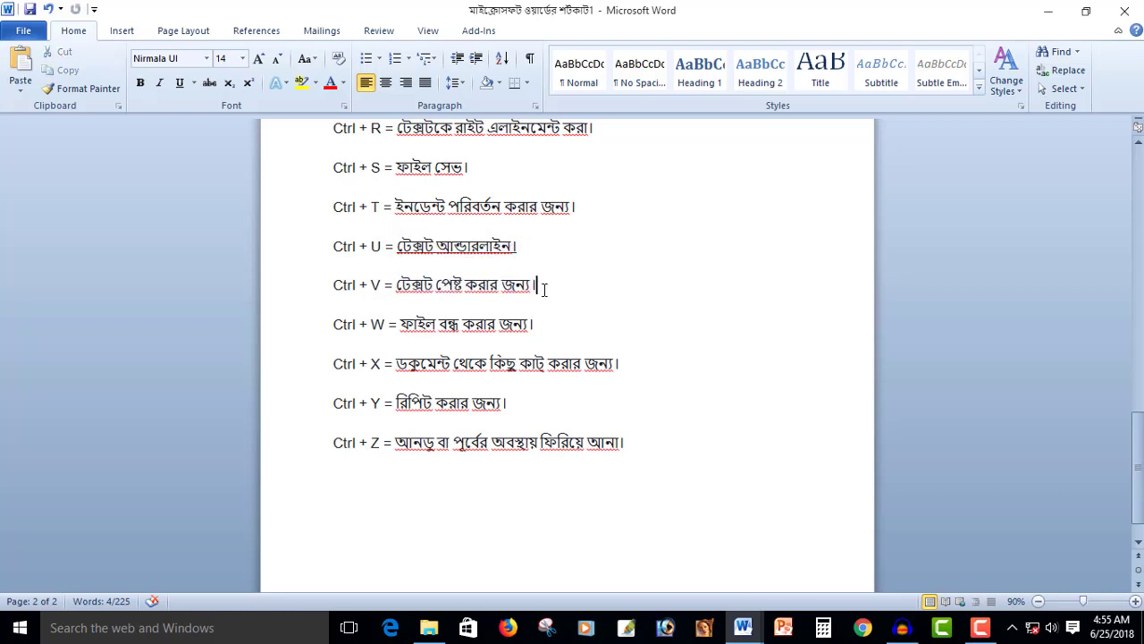
key(Return)
text(টেক্সট পেস্ট করার জন্য।)
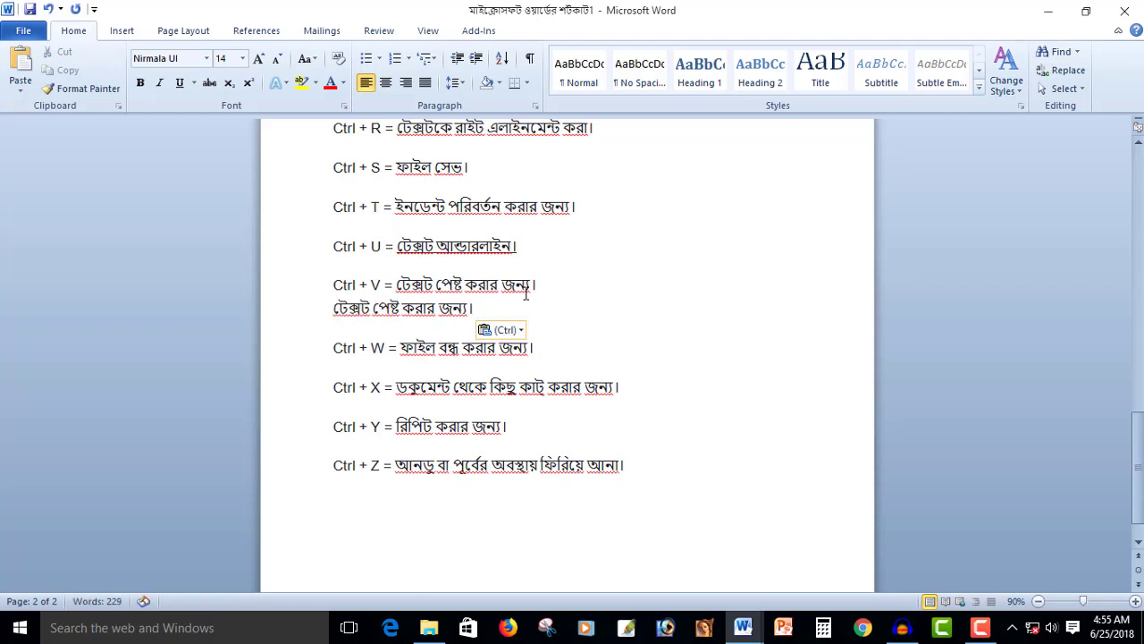
key(ctrl+z)
key(ctrl+z)
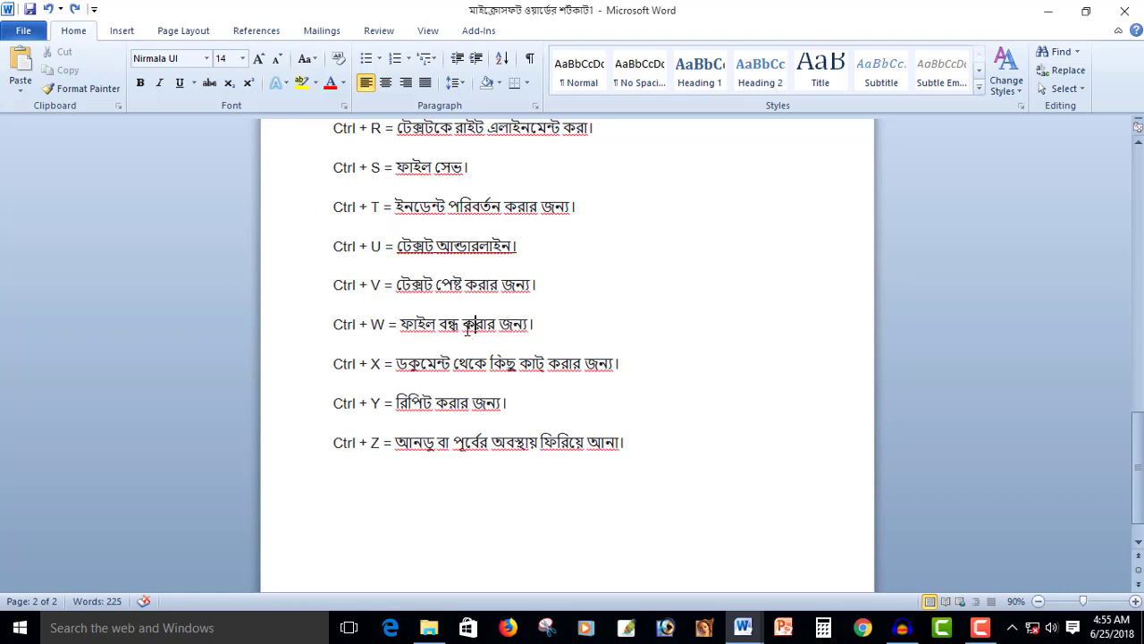
key(ctrl+w)
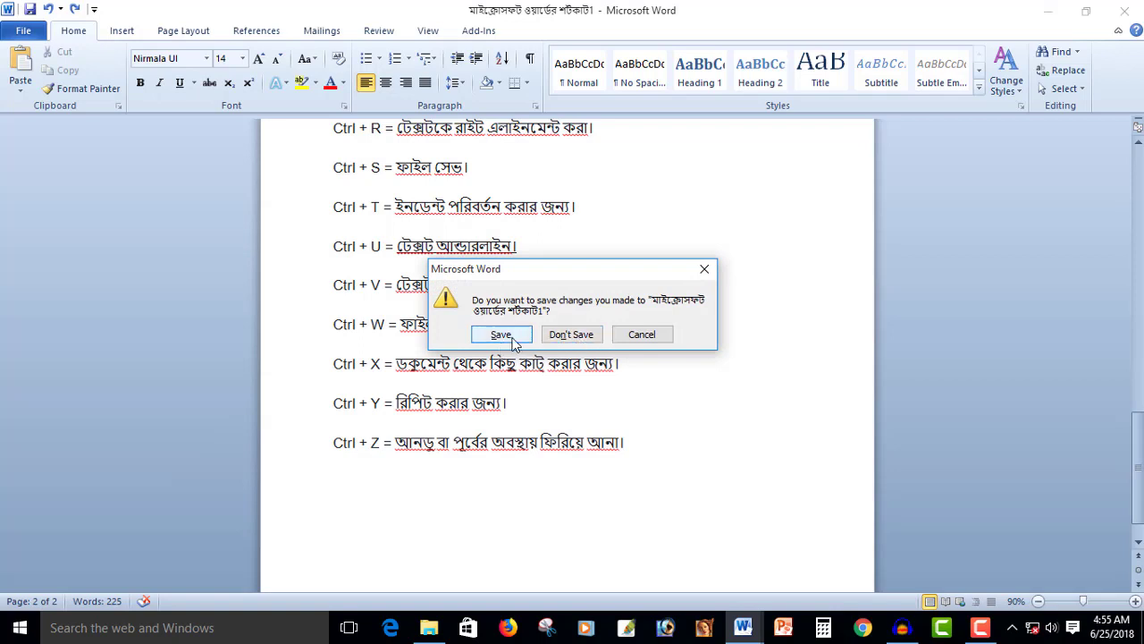
click(654, 341)
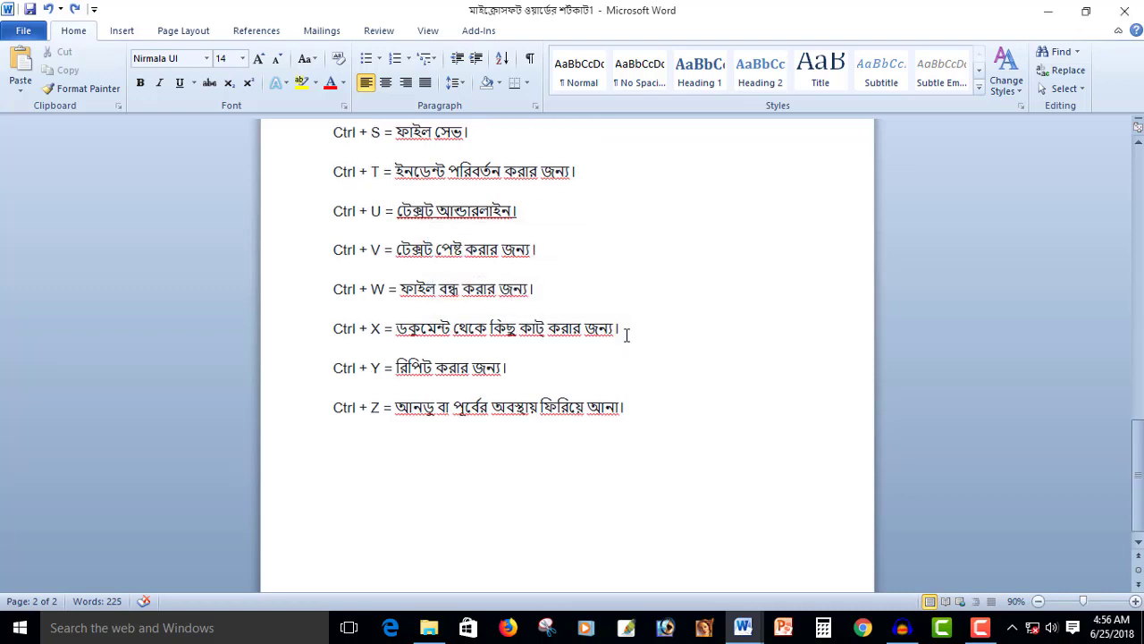
drag(635, 331, 397, 329)
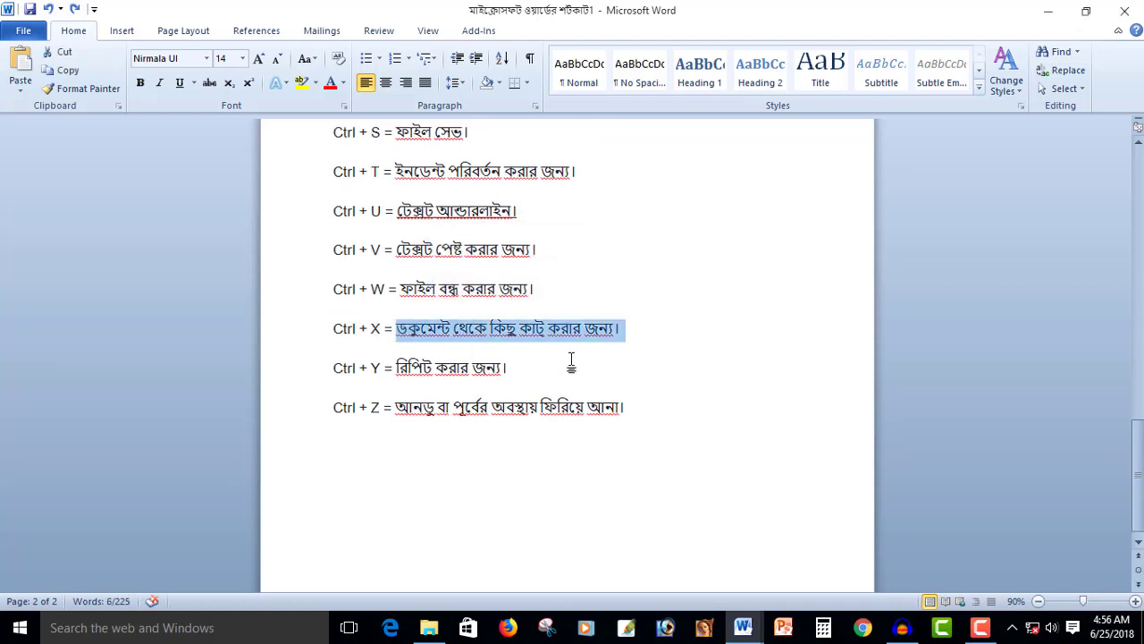
key(ctrl+x)
key(Return)
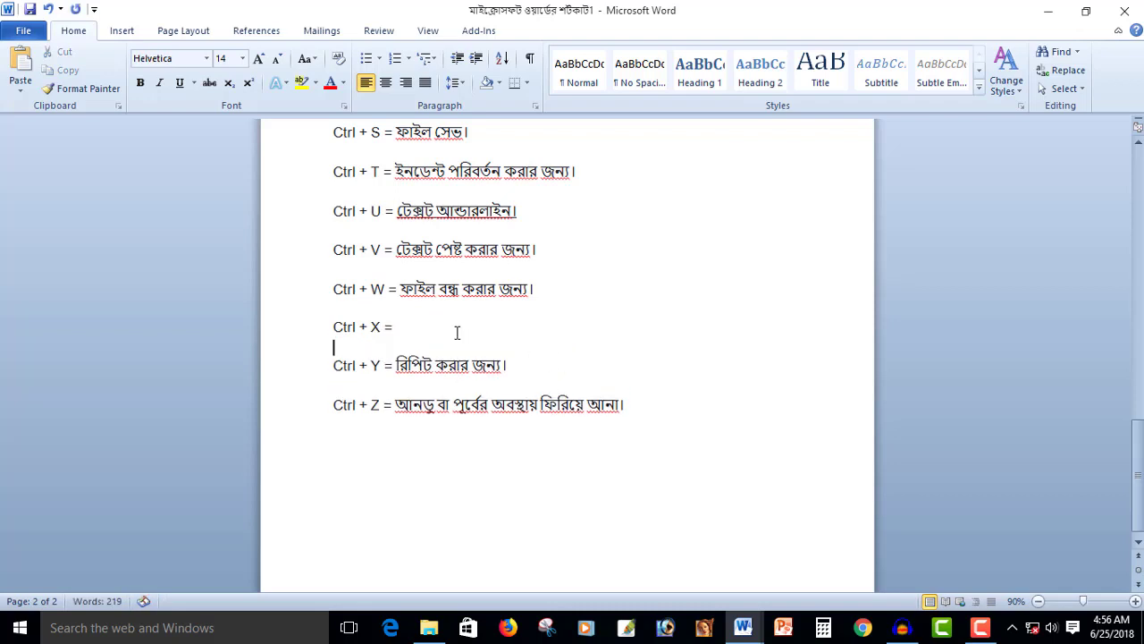
key(ctrl+v)
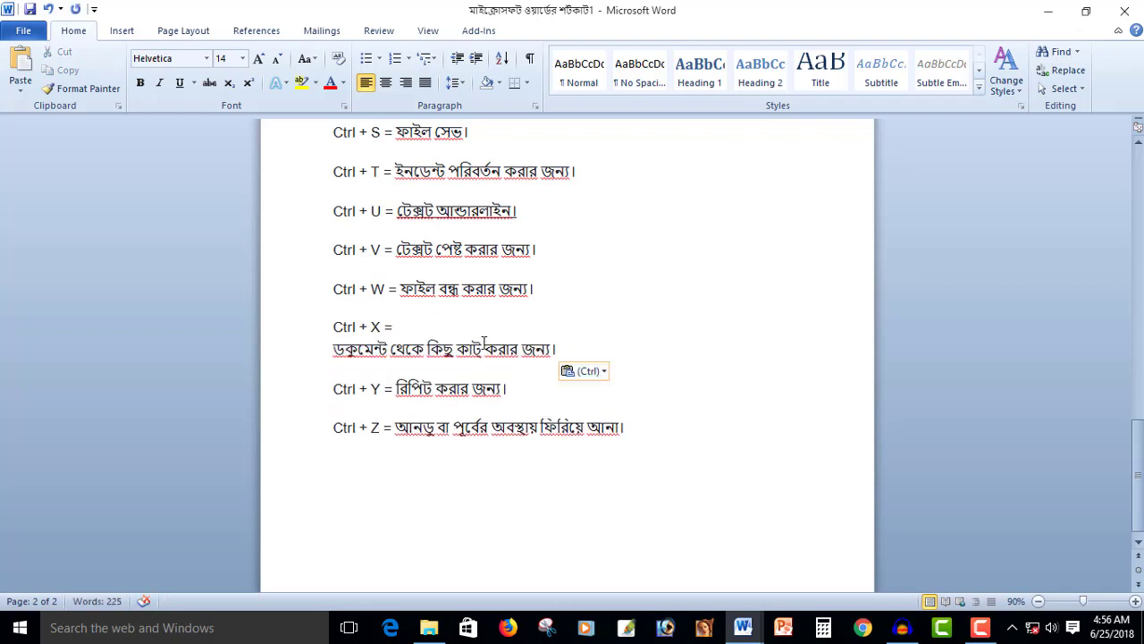
key(ctrl+z)
key(ctrl+z)
key(ctrl+z)
click(468, 344)
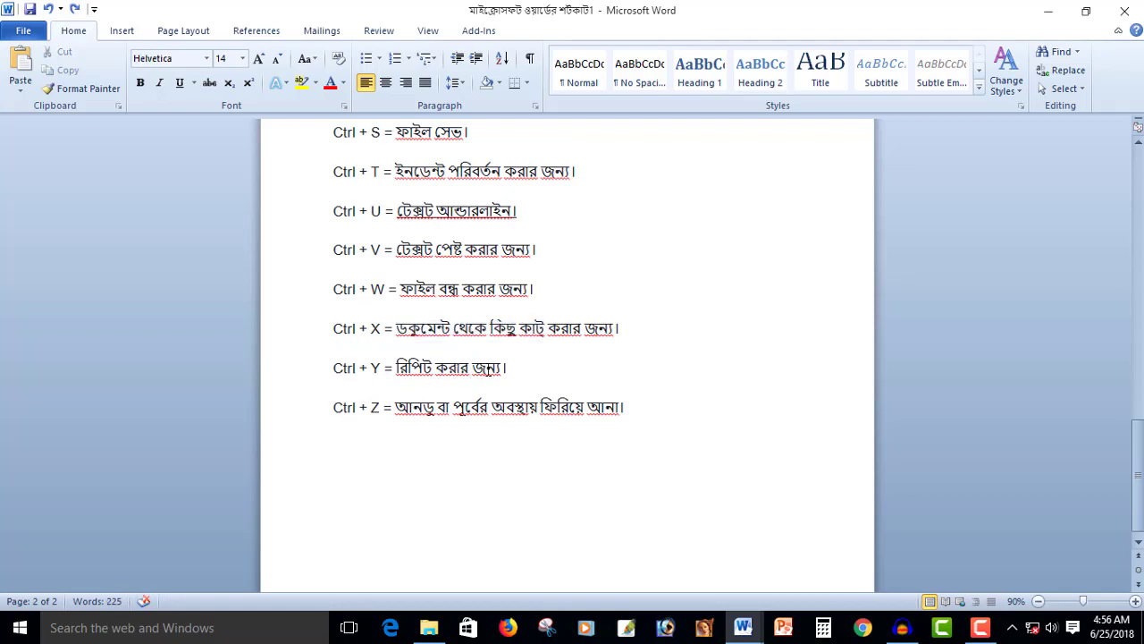
drag(515, 368, 396, 369)
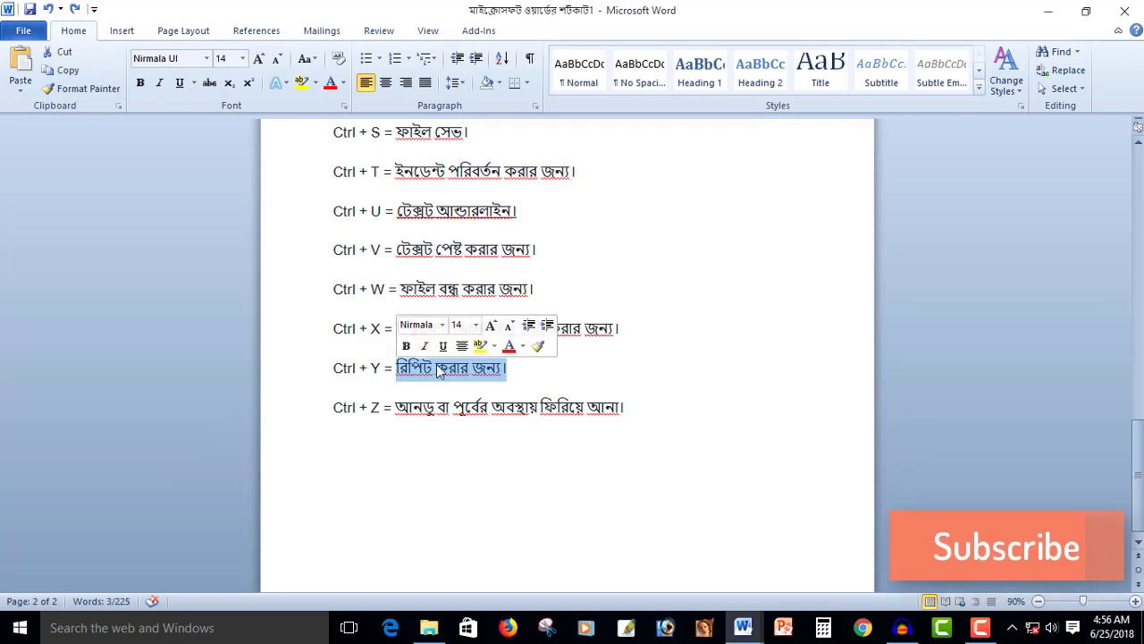
click(487, 368)
key(ctrl+Left)
key(ctrl+Left)
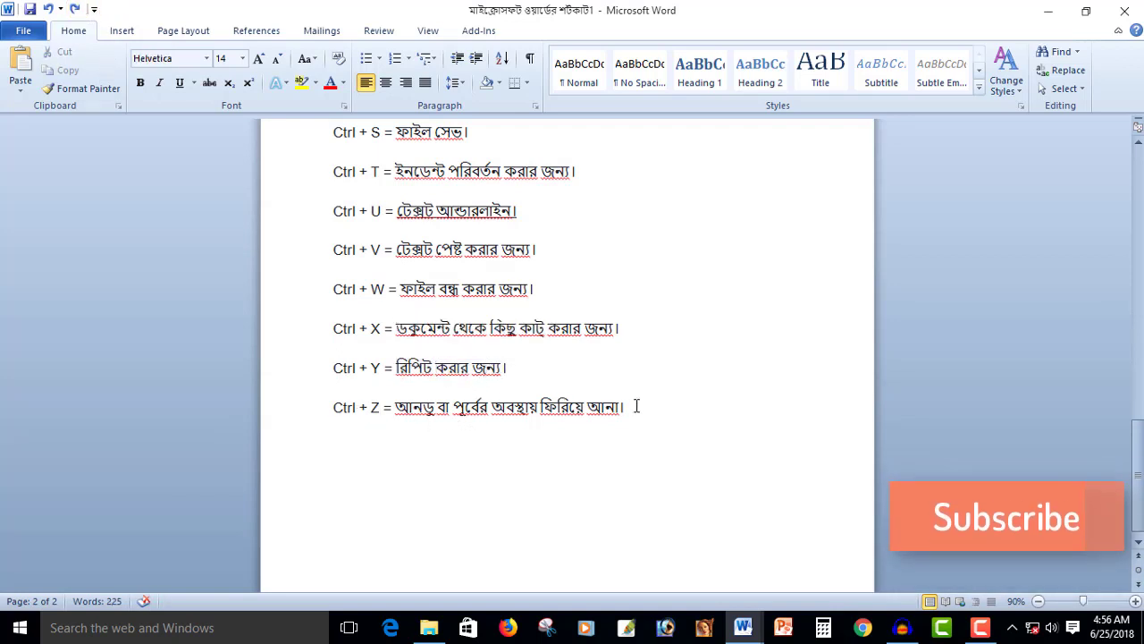
drag(626, 407, 396, 407)
key(Delete)
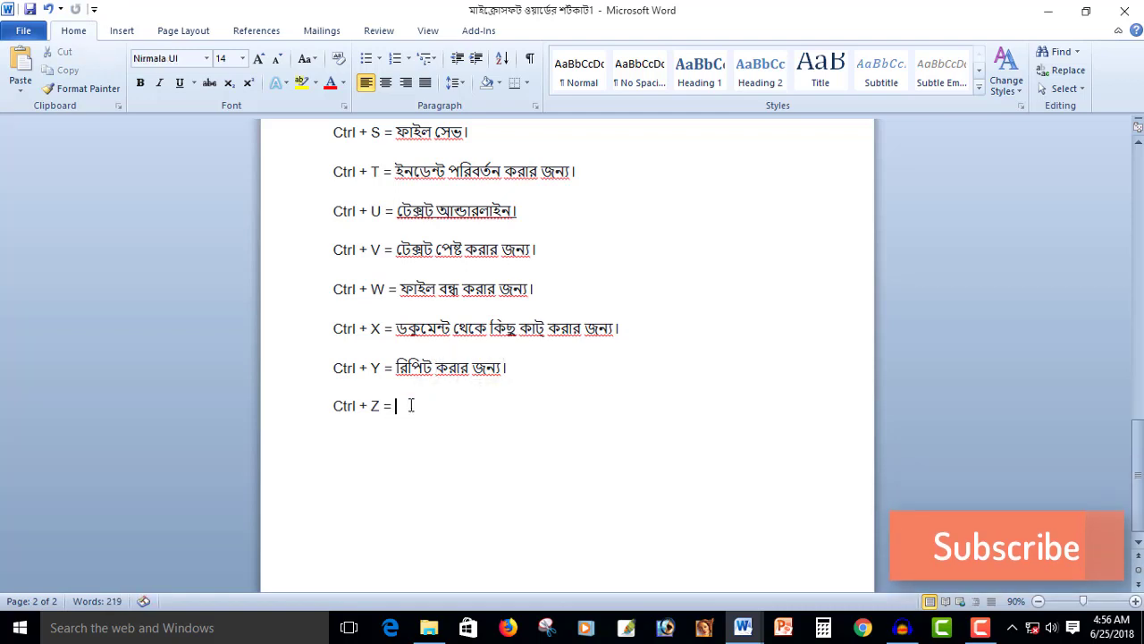
key(ctrl+z)
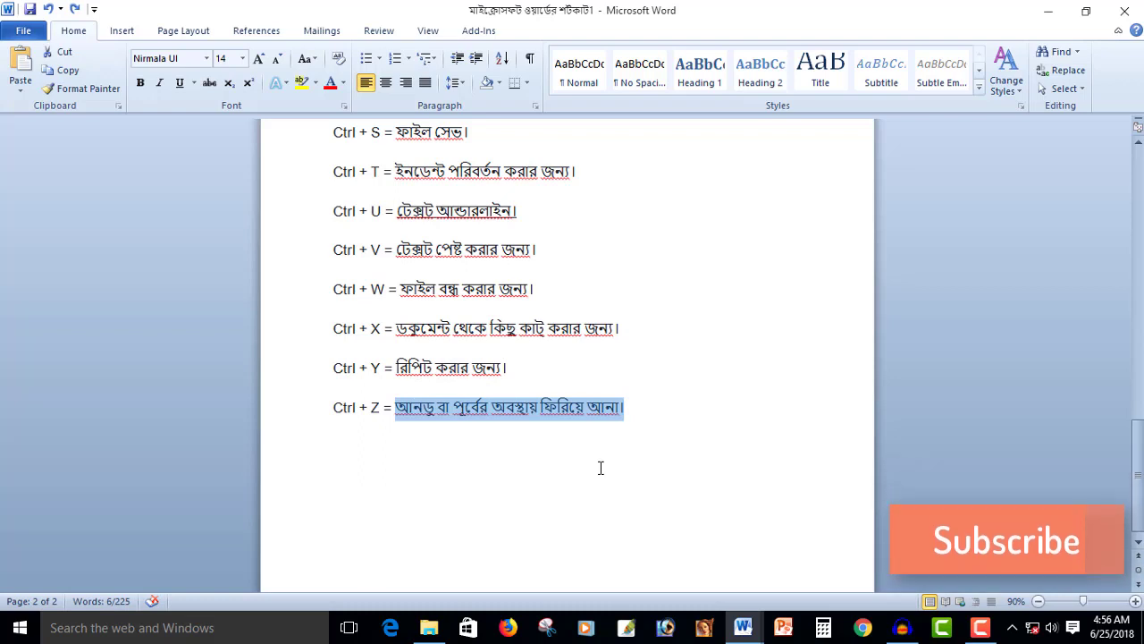
key(Delete)
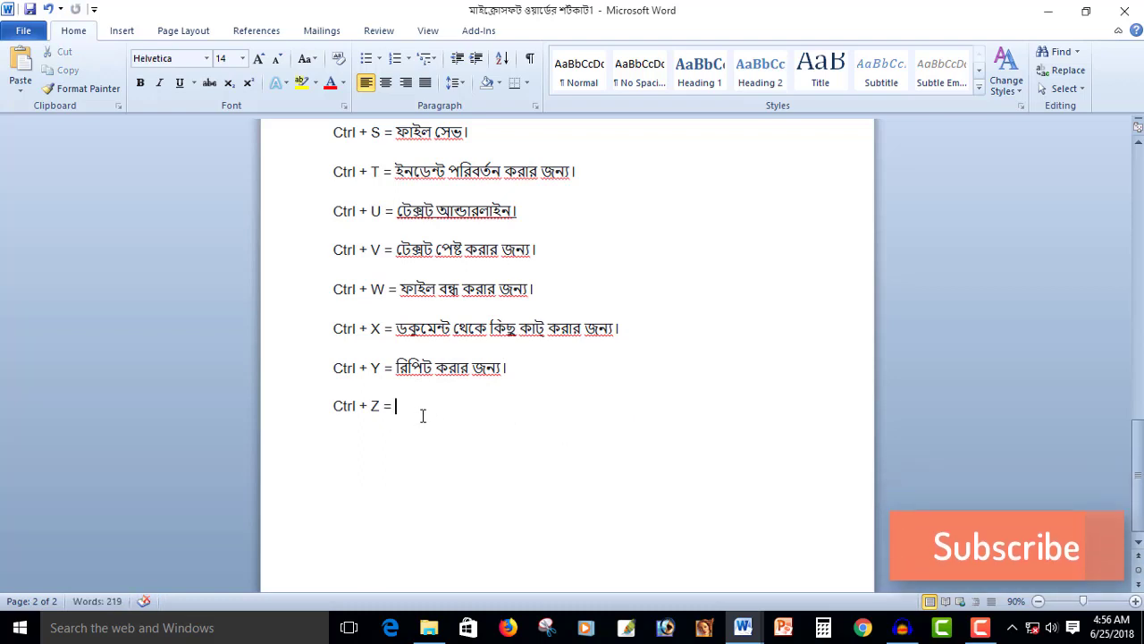
key(ctrl+z)
scroll(447, 447, up, 10)
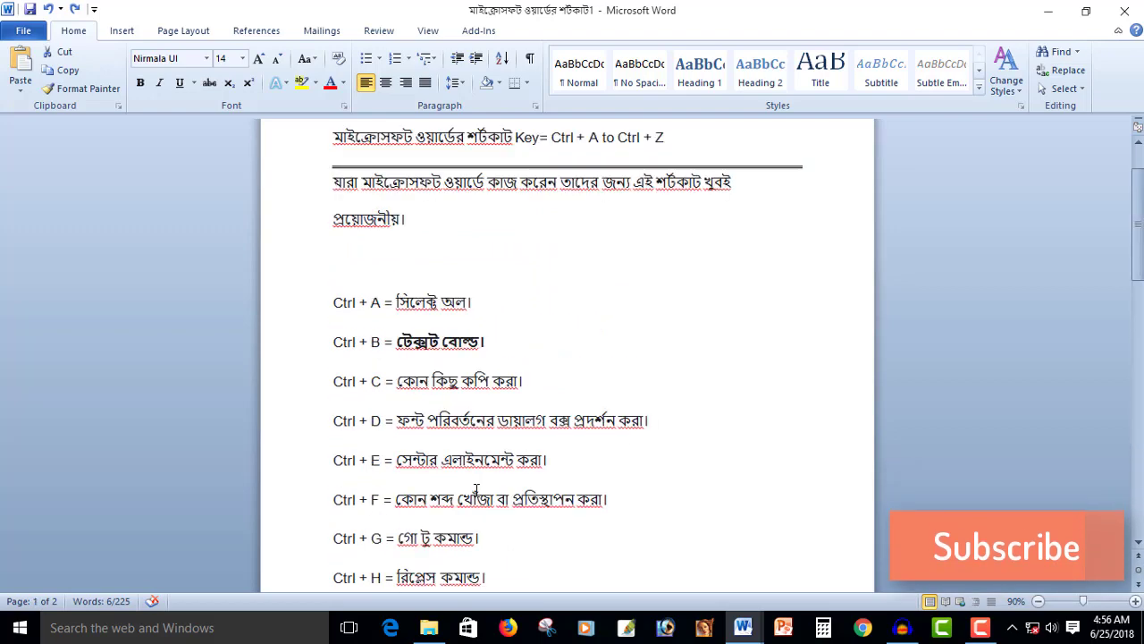
scroll(471, 484, down, 4)
scroll(471, 484, down, 7)
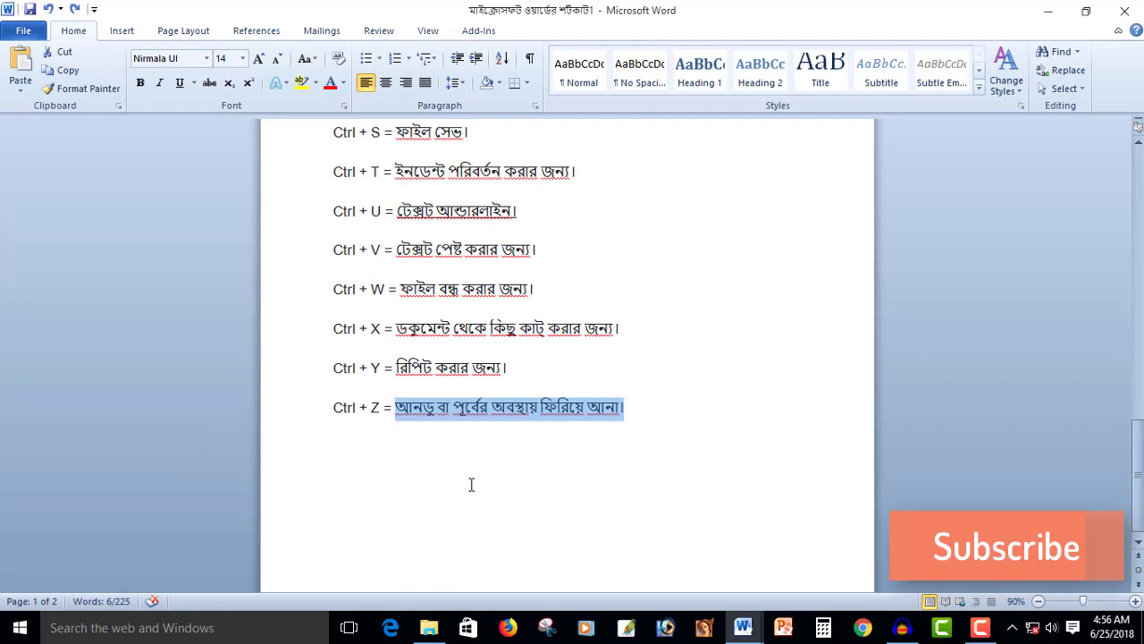
click(475, 410)
scroll(684, 439, up, 4)
scroll(662, 440, up, 4)
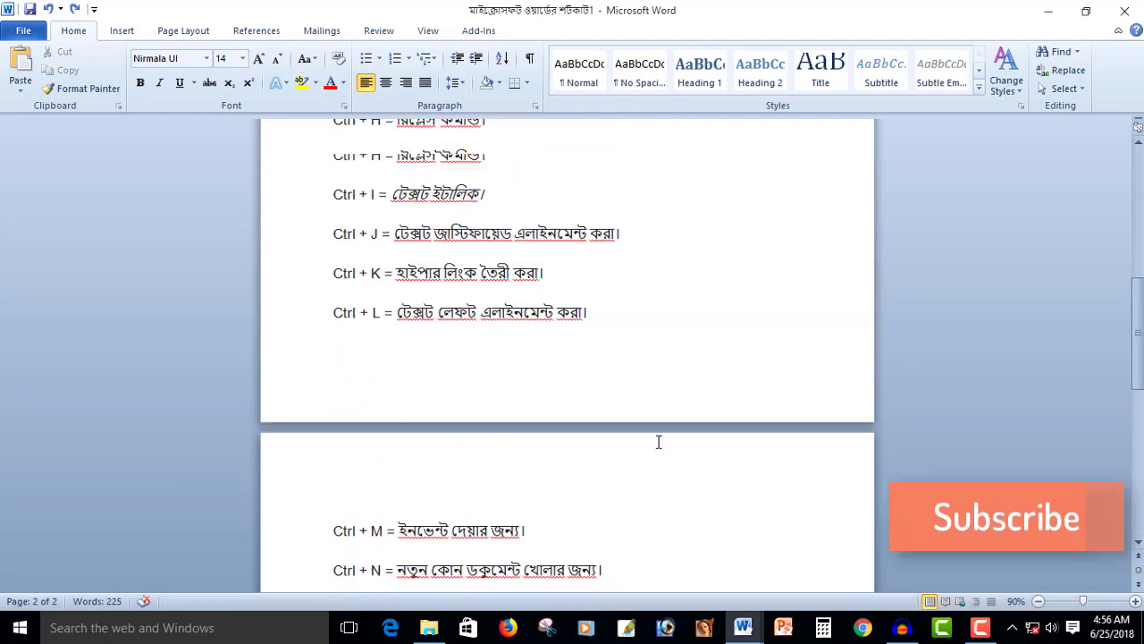
scroll(626, 429, up, 8)
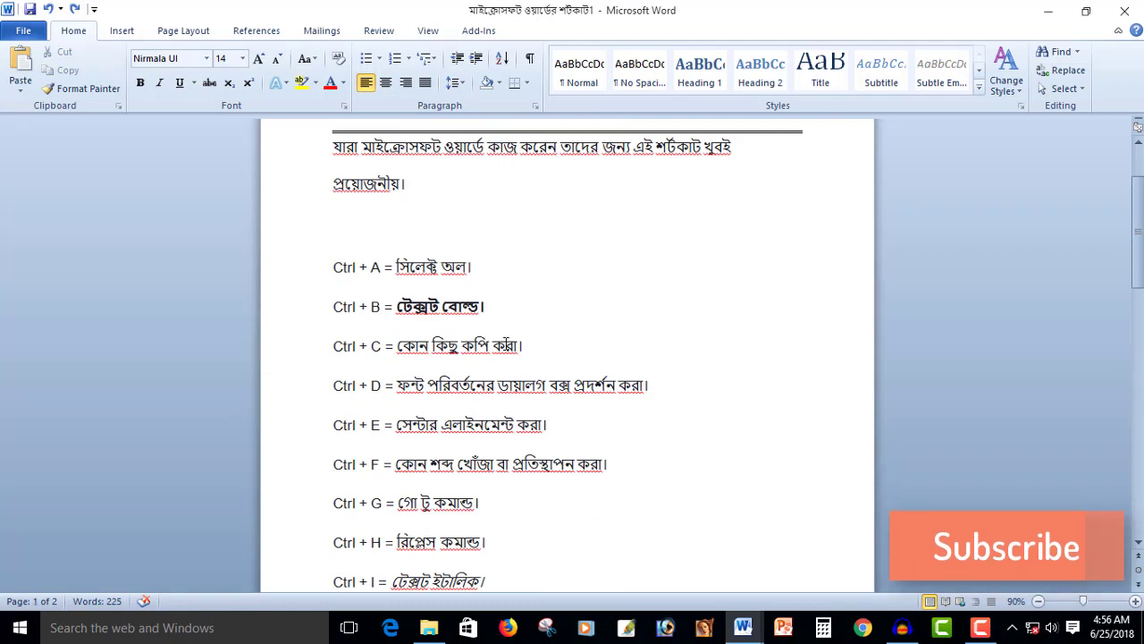